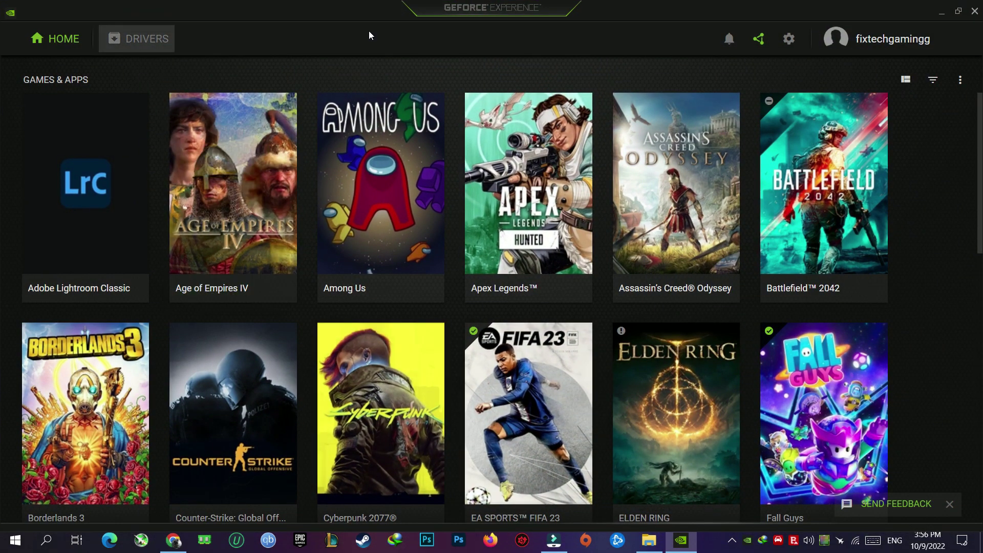
Turn off the In-Game Overlay in the general settings.
{"action": "left_click", "coordinate": [789, 40]}
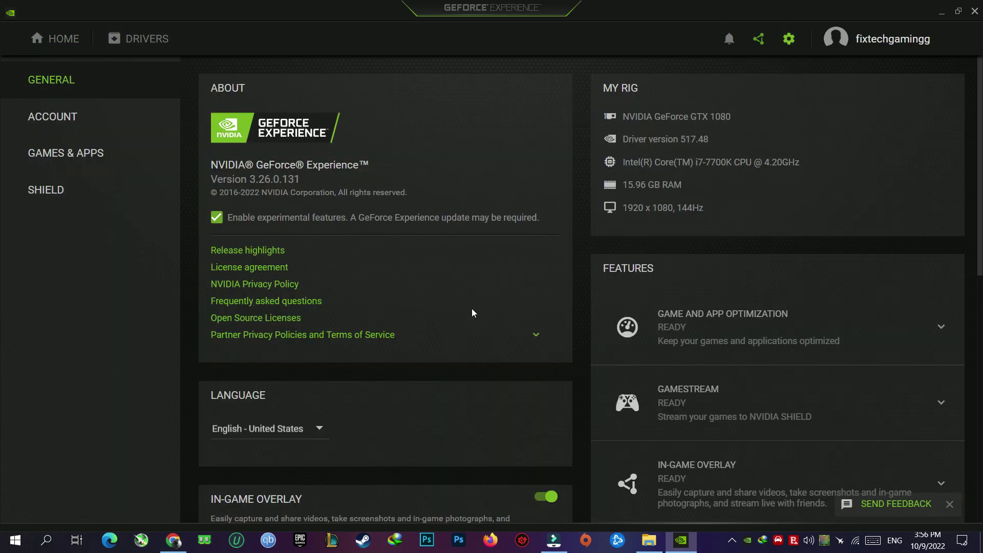
{"action": "scroll", "coordinate": [414, 367], "scroll_direction": "down", "scroll_amount": 3}
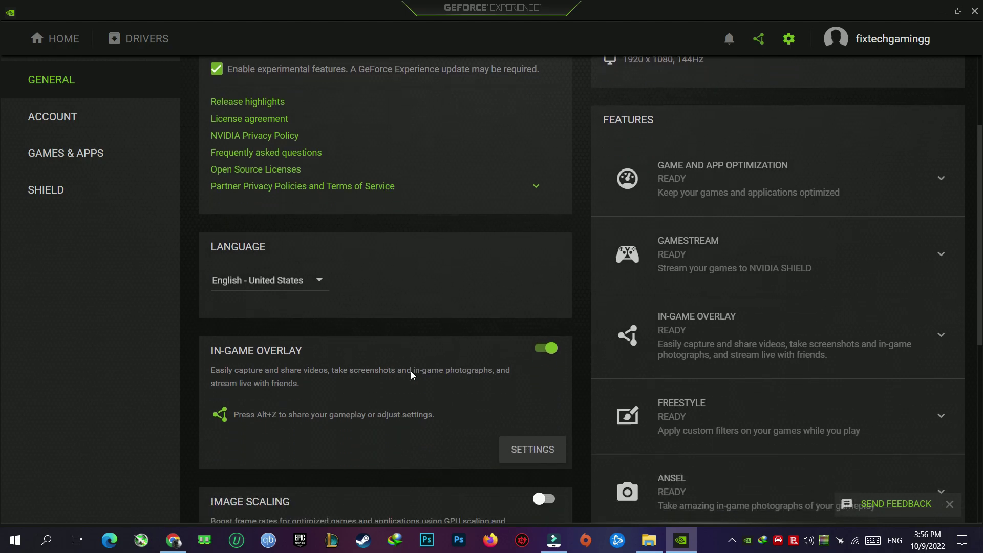
{"action": "scroll", "coordinate": [411, 374], "scroll_direction": "down", "scroll_amount": 3}
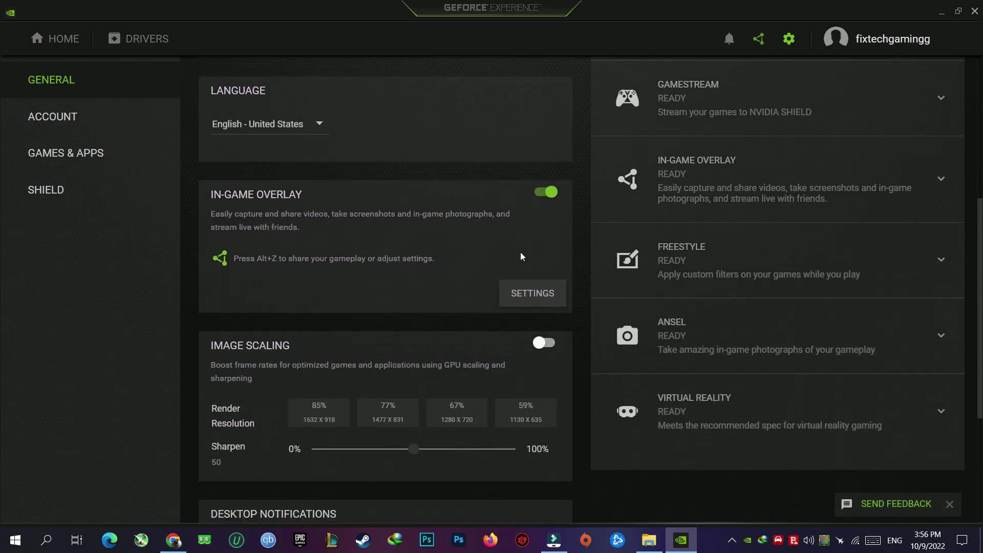
{"action": "left_click", "coordinate": [546, 191]}
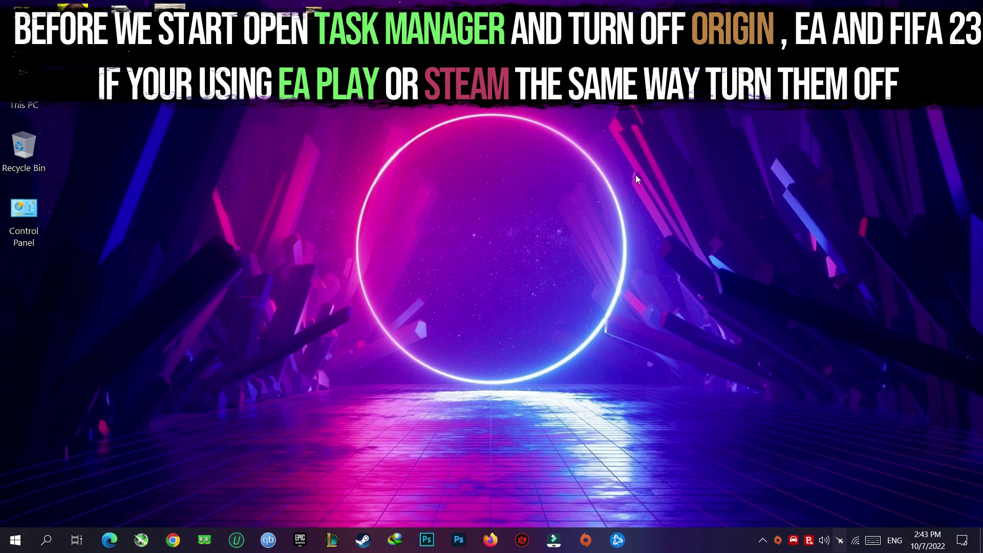
Switch to Task Manager, end the Origin (32 bit) process, check the remaining processes and close it.
{"action": "right_click", "coordinate": [688, 544]}
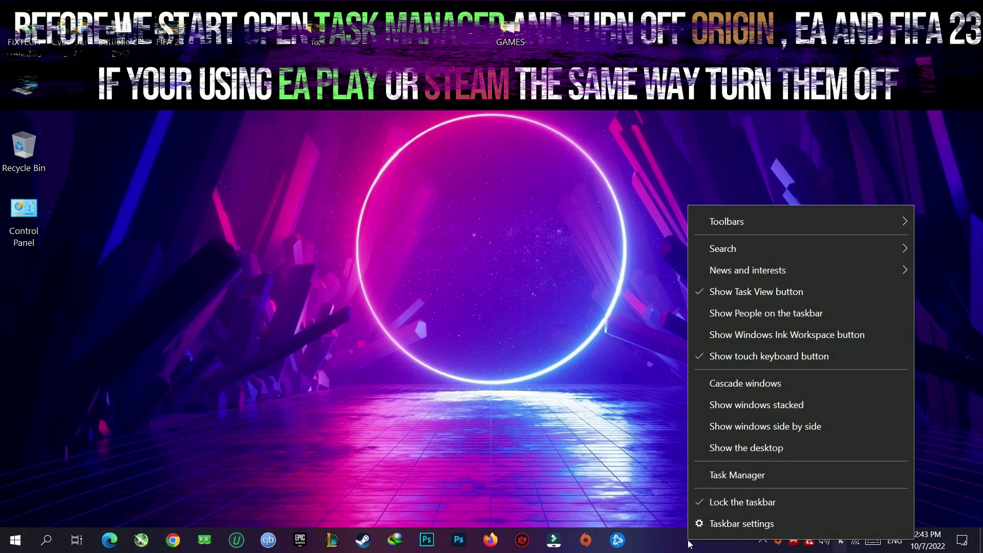
{"action": "left_click", "coordinate": [705, 478]}
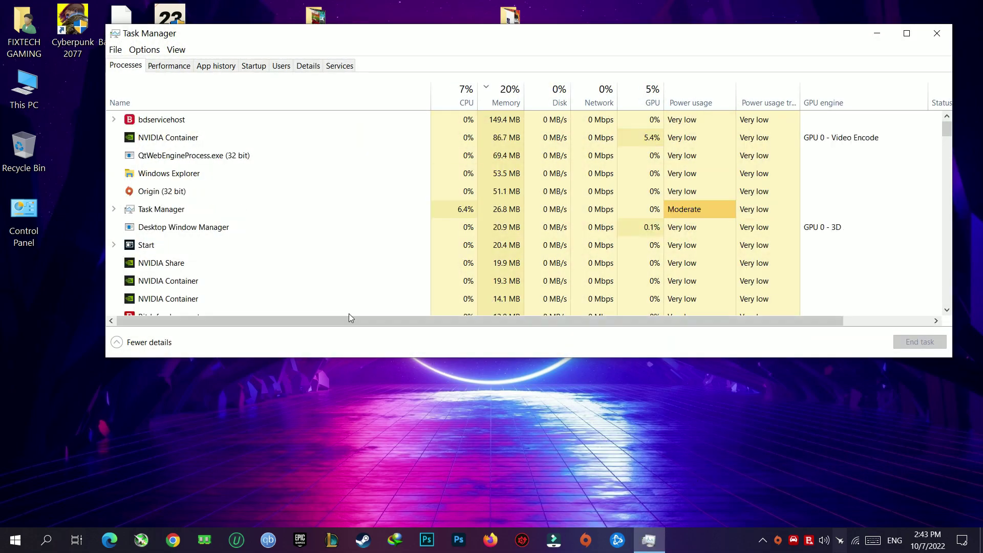
{"action": "left_click", "coordinate": [182, 192]}
{"action": "right_click", "coordinate": [183, 193]}
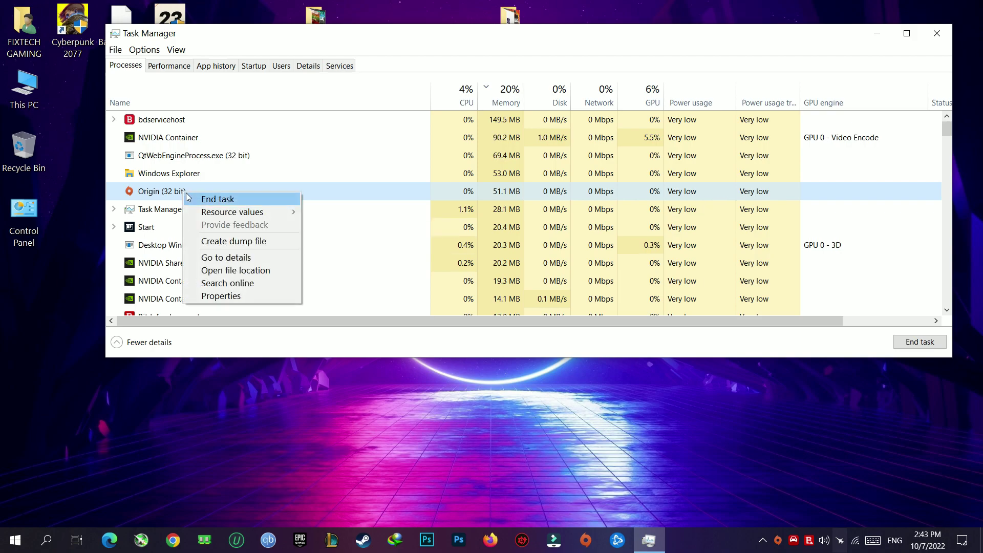
{"action": "left_click", "coordinate": [215, 199]}
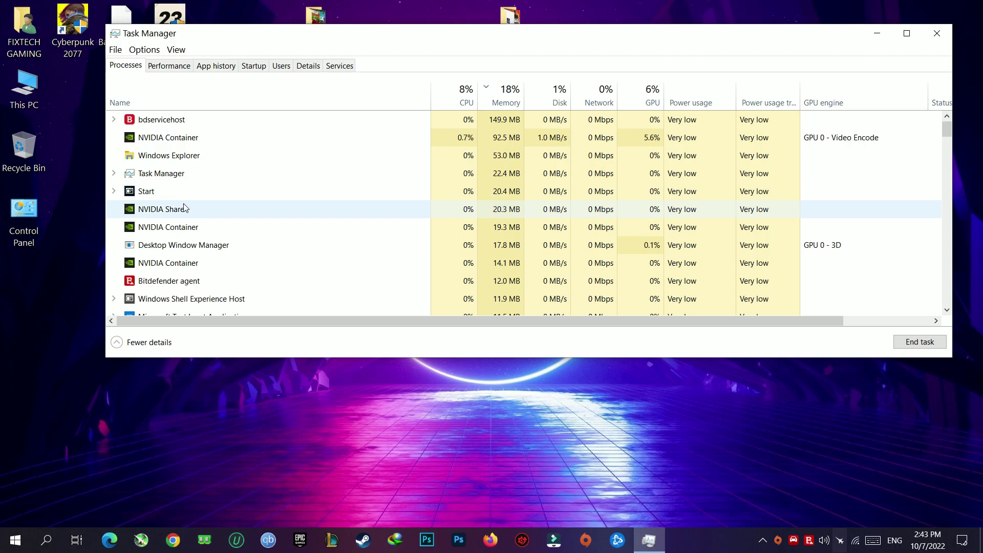
{"action": "scroll", "coordinate": [185, 207], "scroll_direction": "down", "scroll_amount": 10}
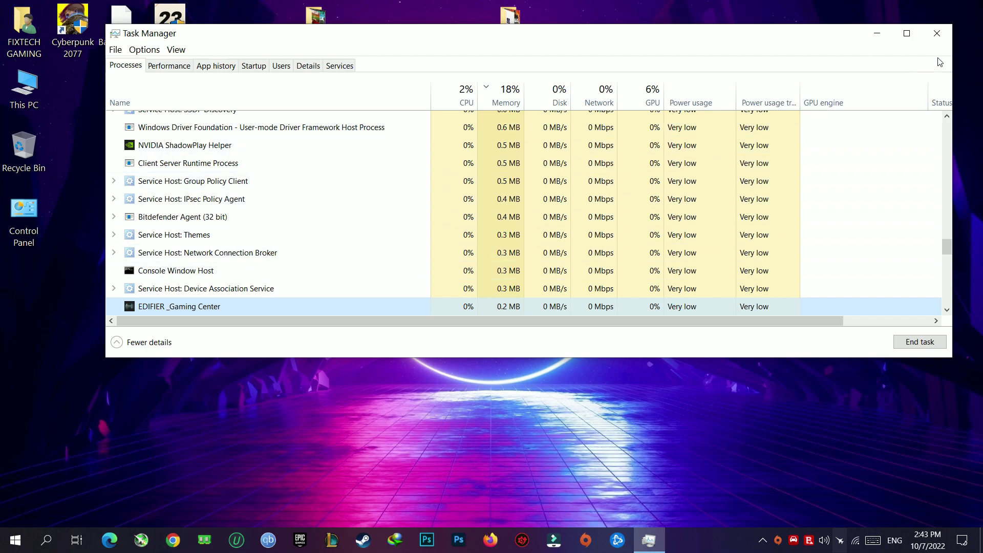
{"action": "left_click", "coordinate": [936, 34]}
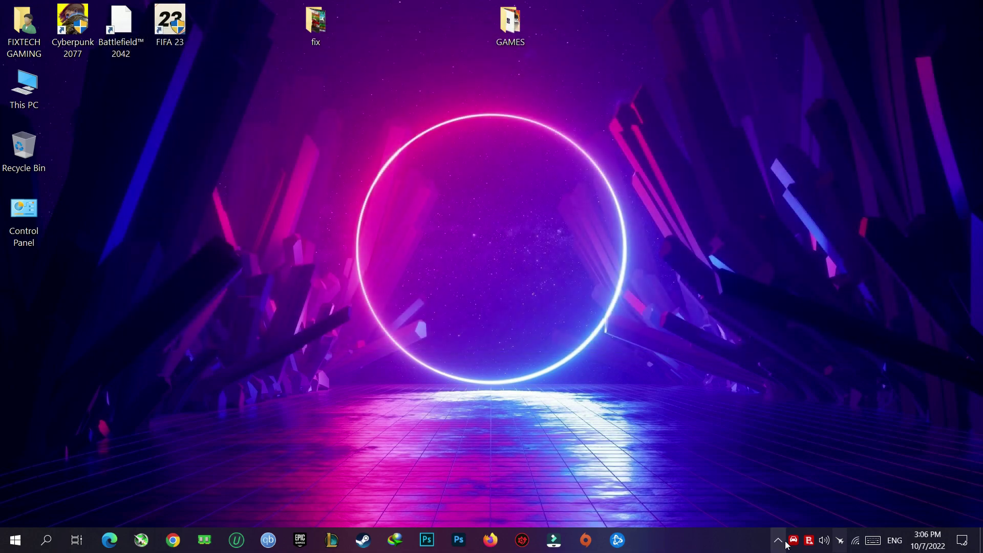
Switch to Bitdefender and show the list of items excepted from antivirus scans.
{"action": "left_click", "coordinate": [778, 540]}
{"action": "left_click", "coordinate": [778, 541]}
{"action": "left_click", "coordinate": [808, 541]}
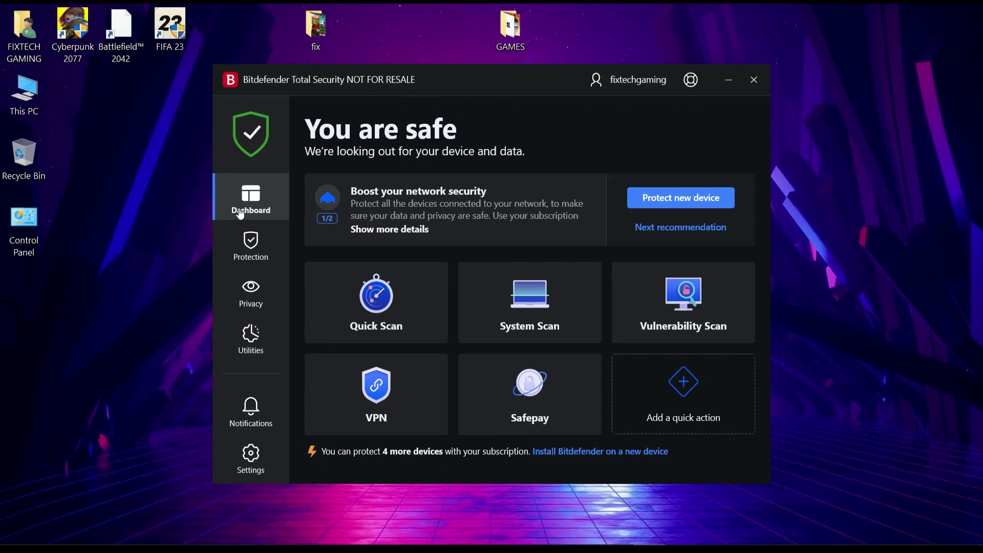
{"action": "left_click", "coordinate": [257, 256]}
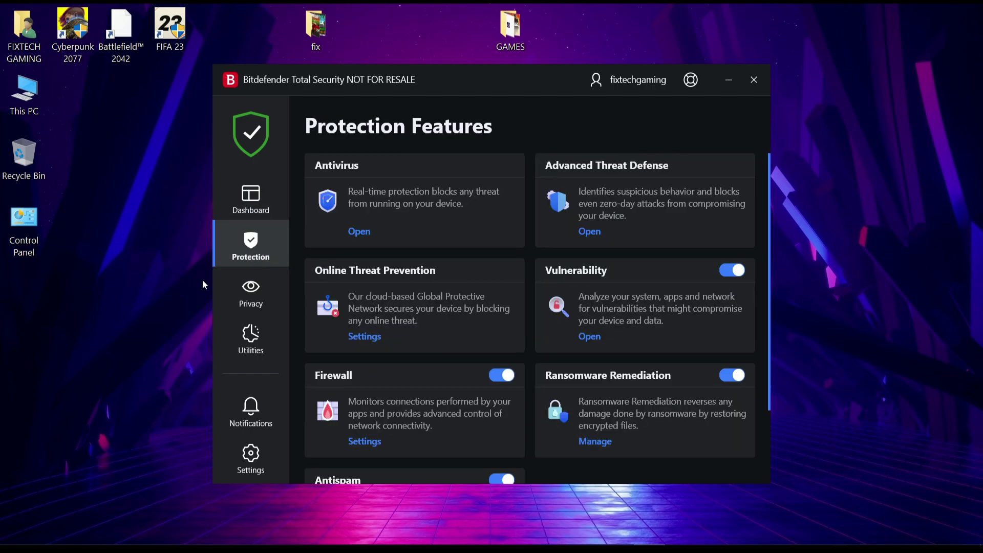
{"action": "left_click", "coordinate": [364, 232]}
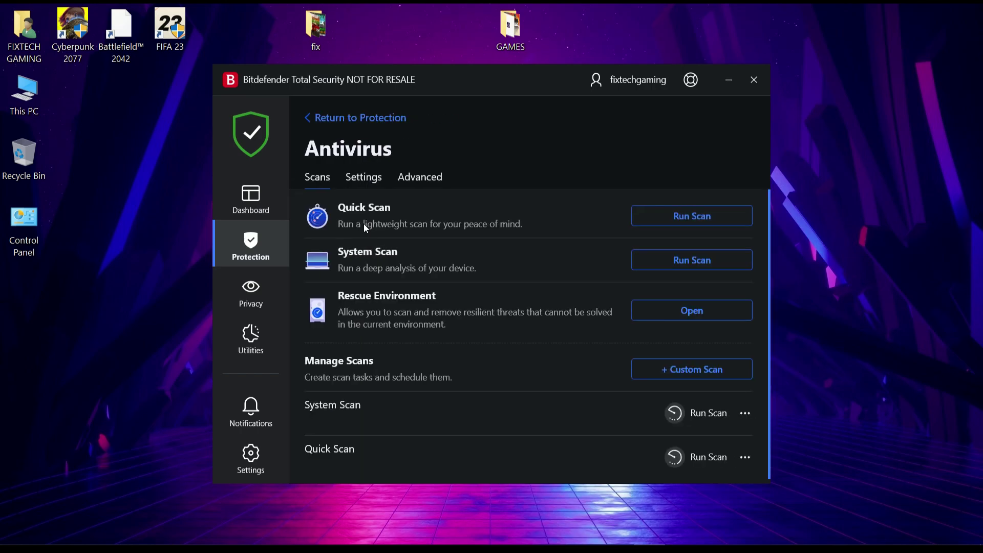
{"action": "left_click", "coordinate": [362, 182]}
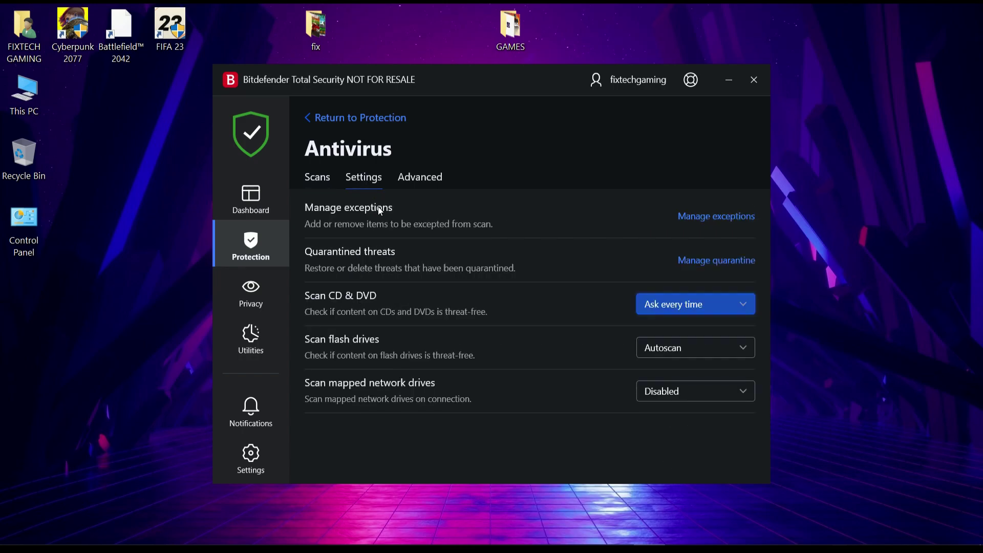
{"action": "left_click", "coordinate": [719, 220]}
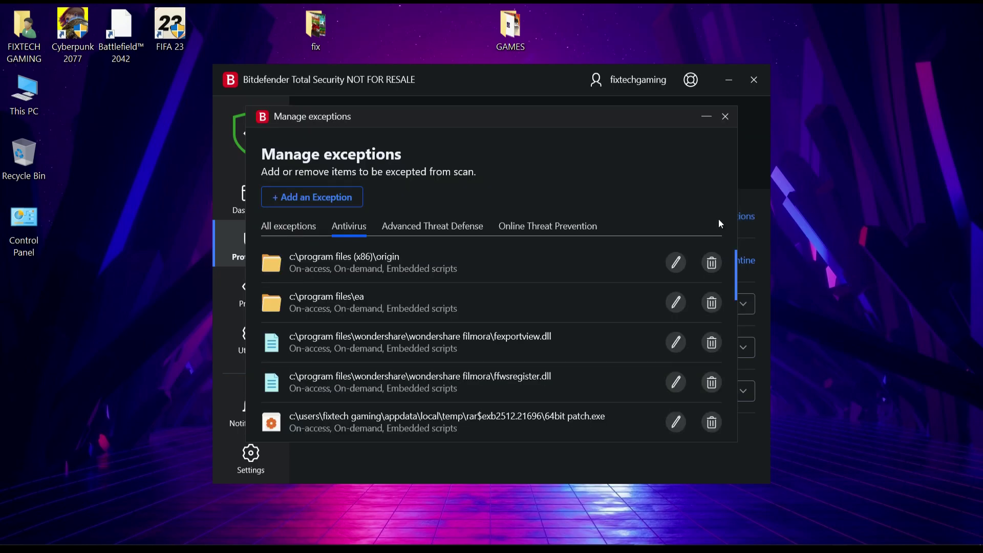
Add the folder C:\Program Files\EA as an exception for Antivirus and Online Threat Prevention, and save it.
{"action": "left_click", "coordinate": [335, 200]}
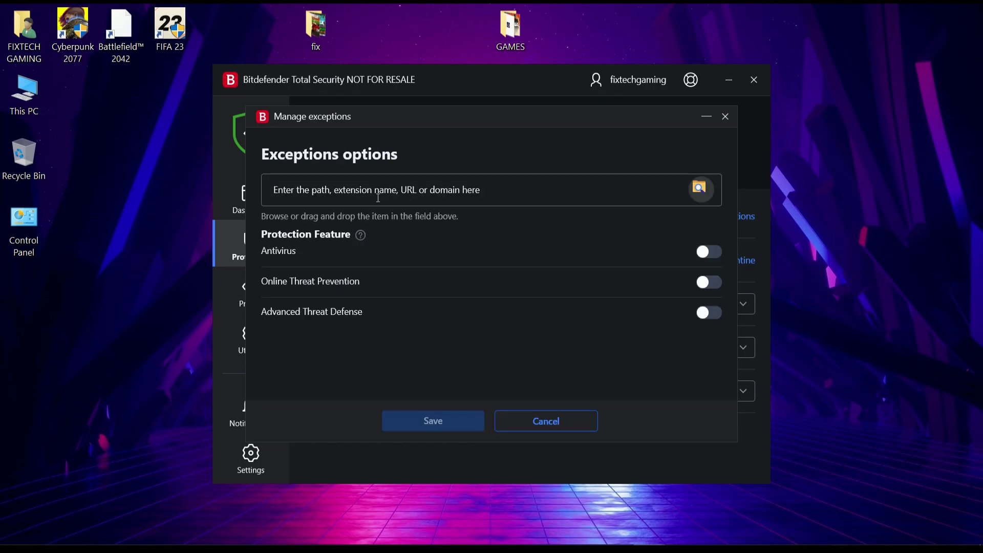
{"action": "left_click", "coordinate": [702, 195]}
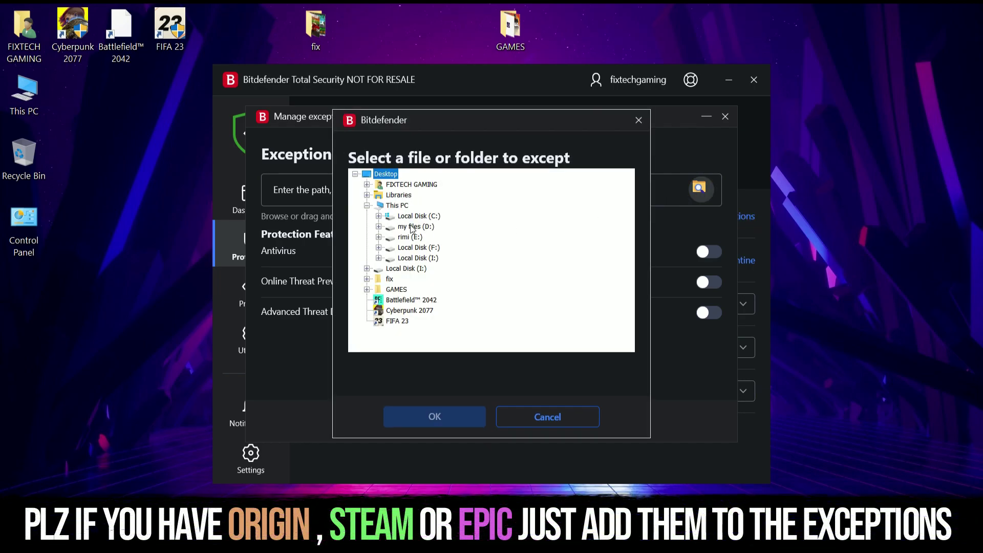
{"action": "left_click", "coordinate": [378, 216]}
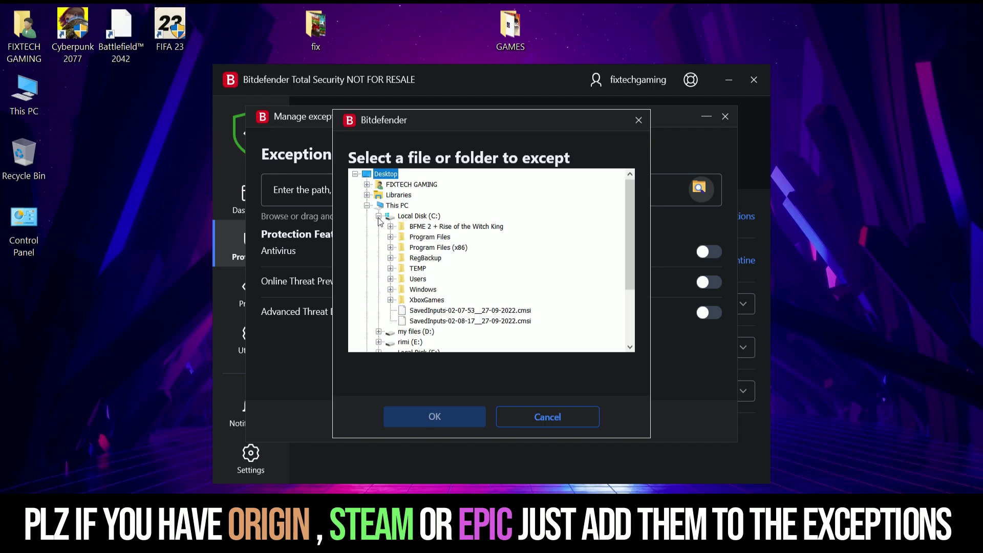
{"action": "left_click", "coordinate": [390, 237]}
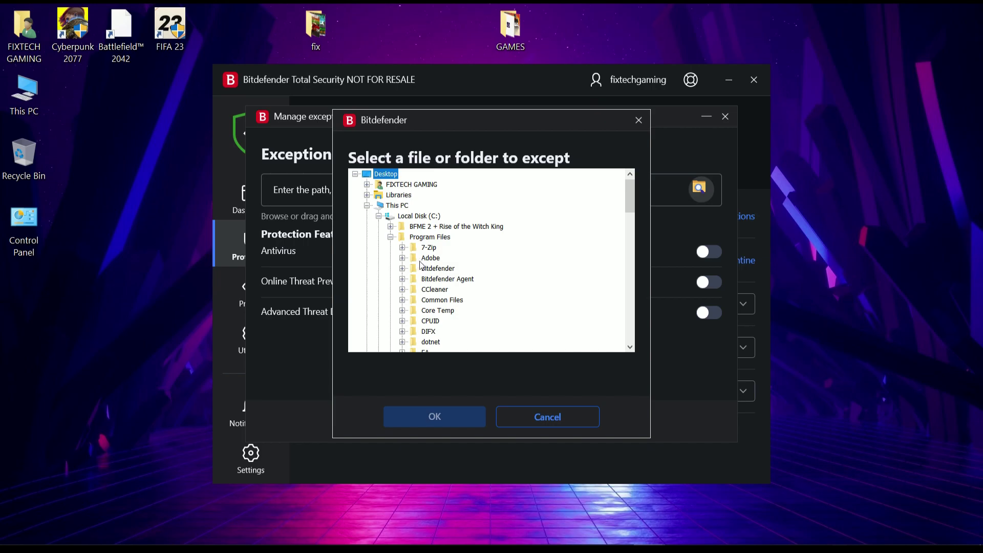
{"action": "scroll", "coordinate": [429, 283], "scroll_direction": "down", "scroll_amount": 2}
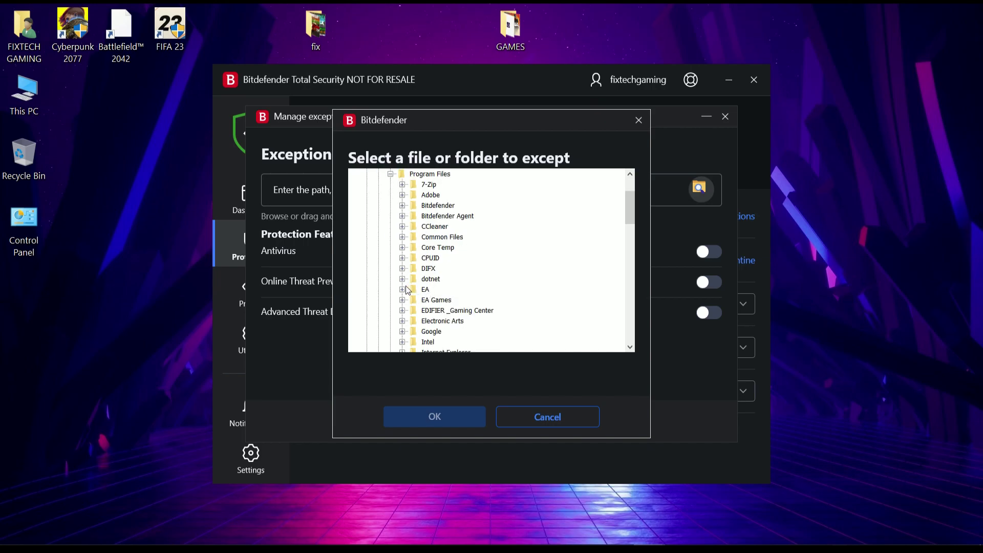
{"action": "left_click", "coordinate": [403, 290]}
{"action": "left_click", "coordinate": [415, 300]}
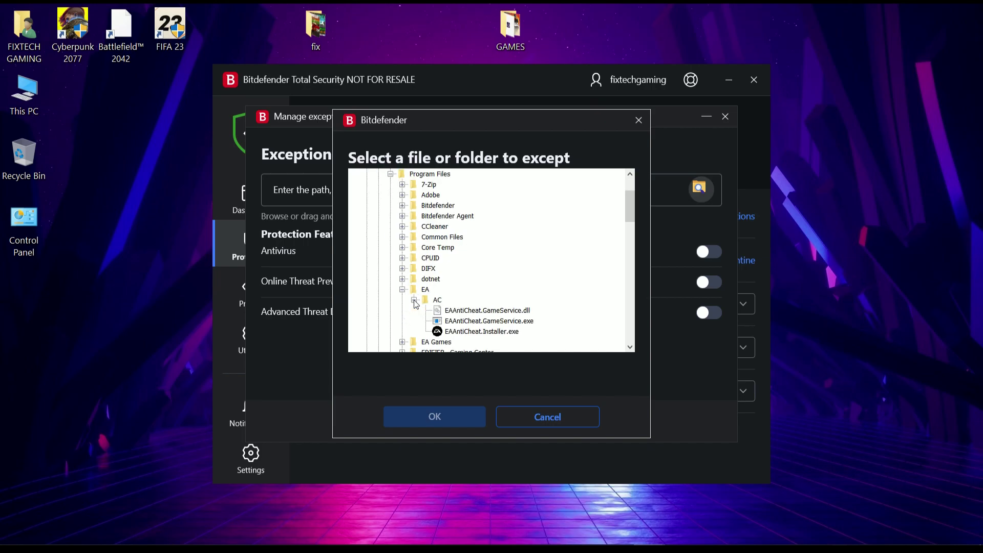
{"action": "left_click", "coordinate": [430, 300]}
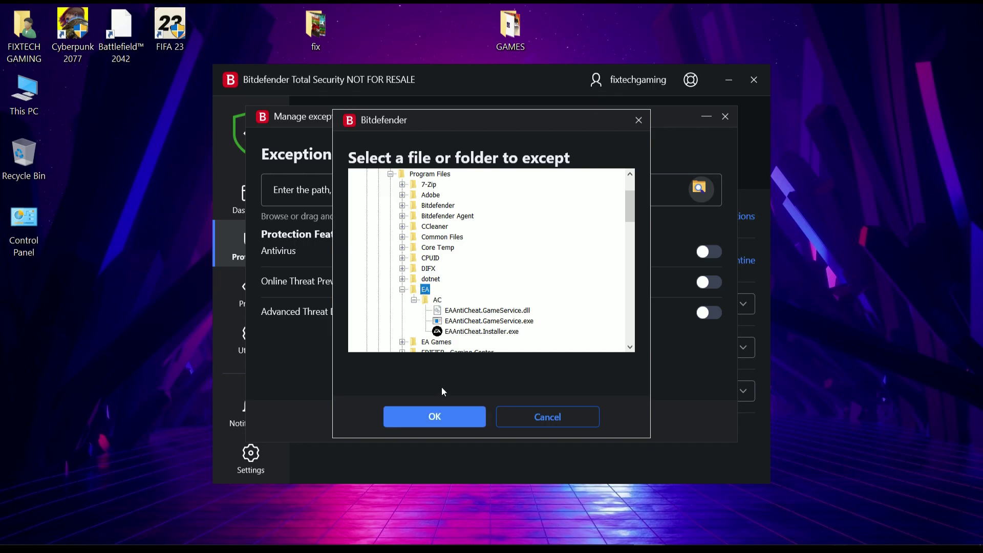
{"action": "left_click", "coordinate": [435, 416]}
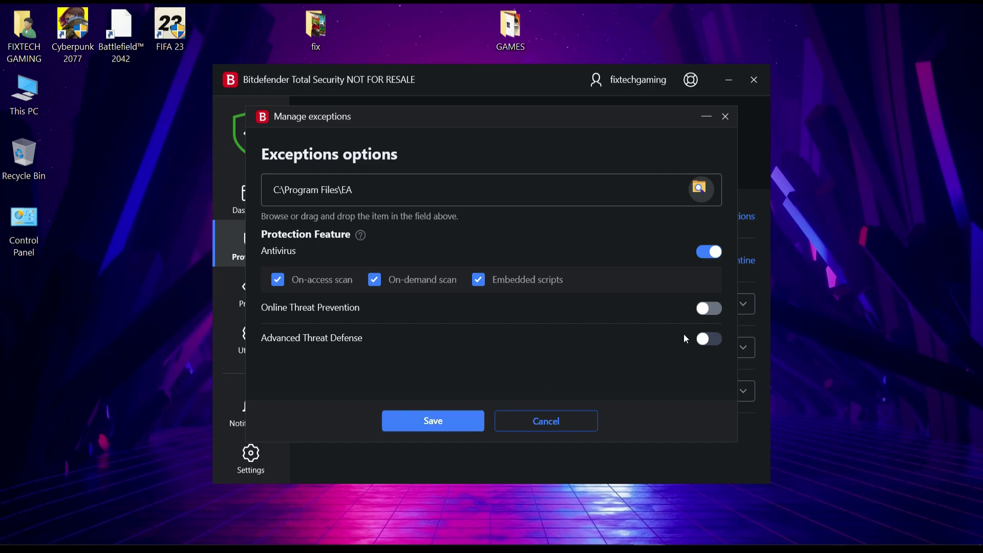
{"action": "left_click", "coordinate": [702, 314]}
{"action": "left_click", "coordinate": [428, 426]}
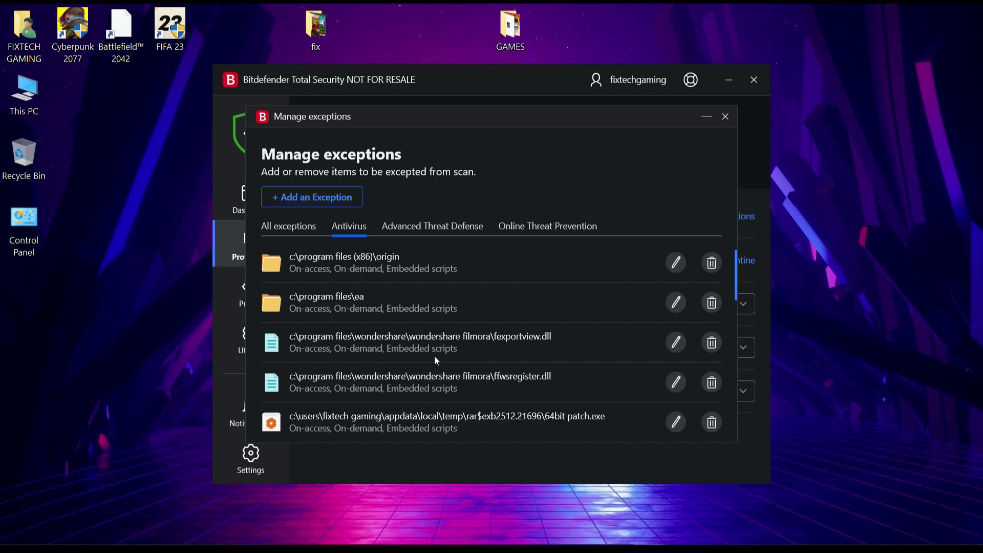
Add the folder D:\FIFA 23 as an exception for Antivirus and Online Threat Prevention, and save it.
{"action": "left_click", "coordinate": [337, 199]}
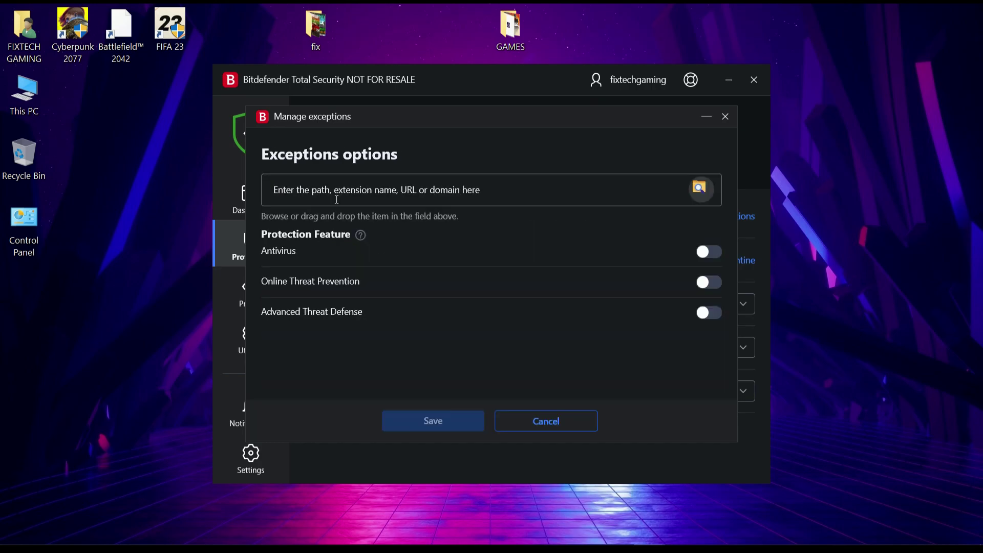
{"action": "left_click", "coordinate": [699, 187]}
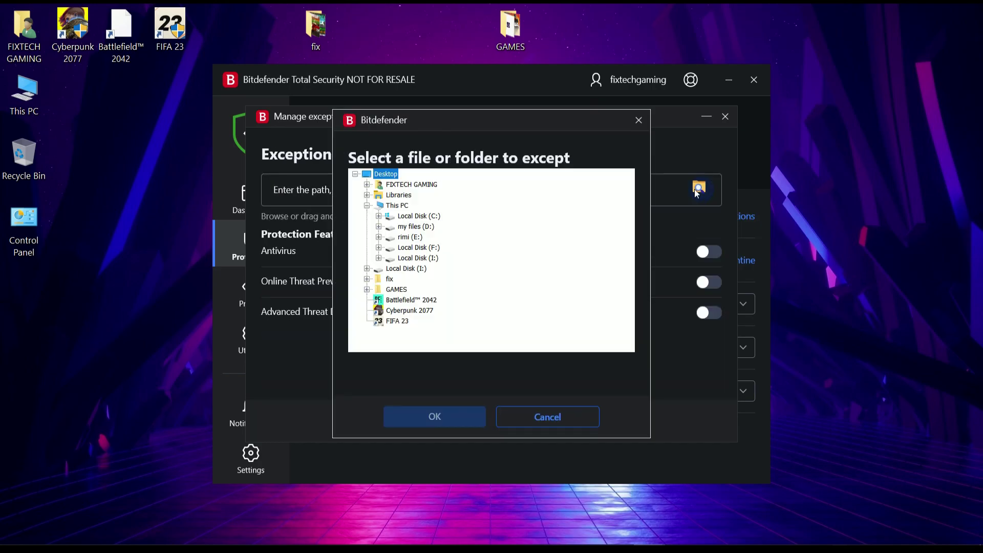
{"action": "left_click", "coordinate": [378, 237]}
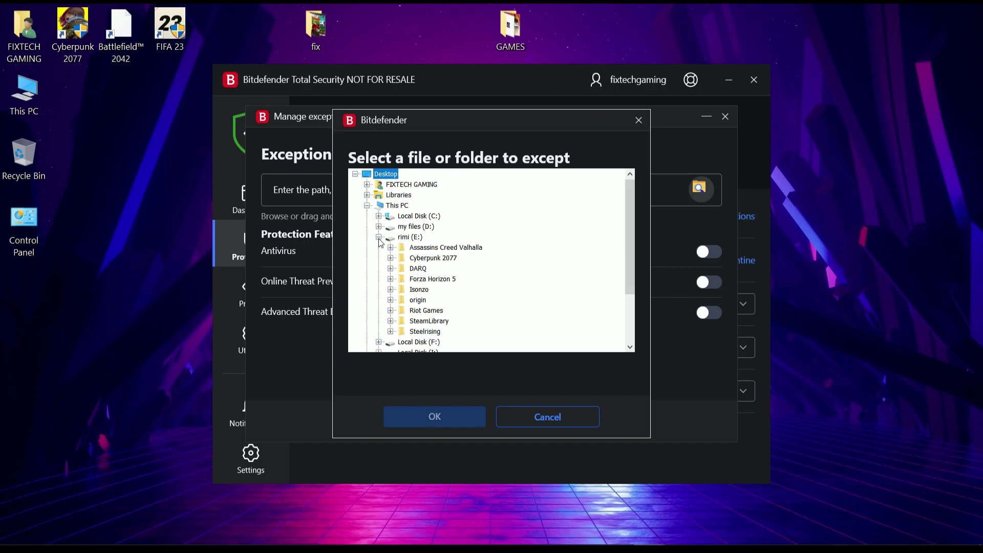
{"action": "left_click", "coordinate": [379, 238]}
{"action": "left_click", "coordinate": [379, 226]}
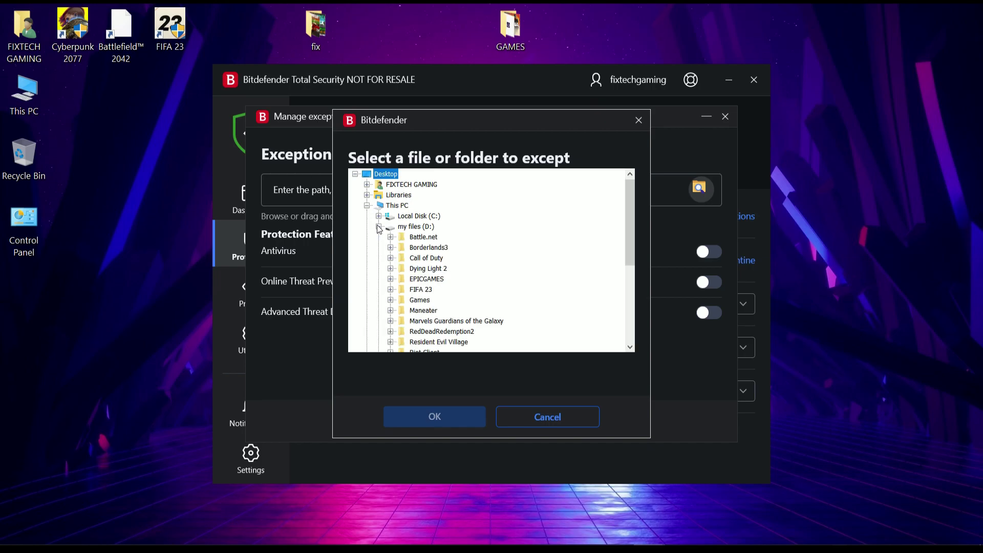
{"action": "left_click", "coordinate": [414, 290]}
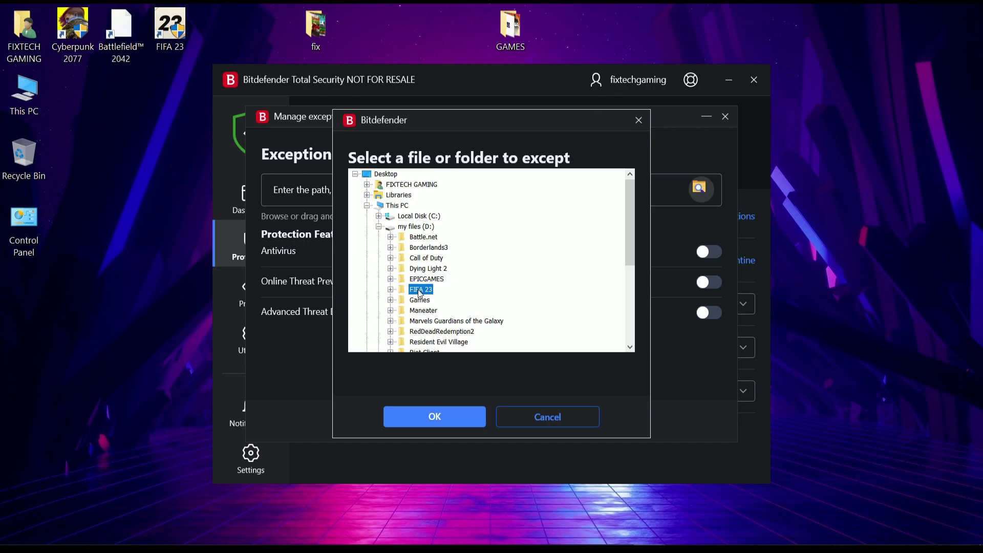
{"action": "left_click", "coordinate": [442, 415]}
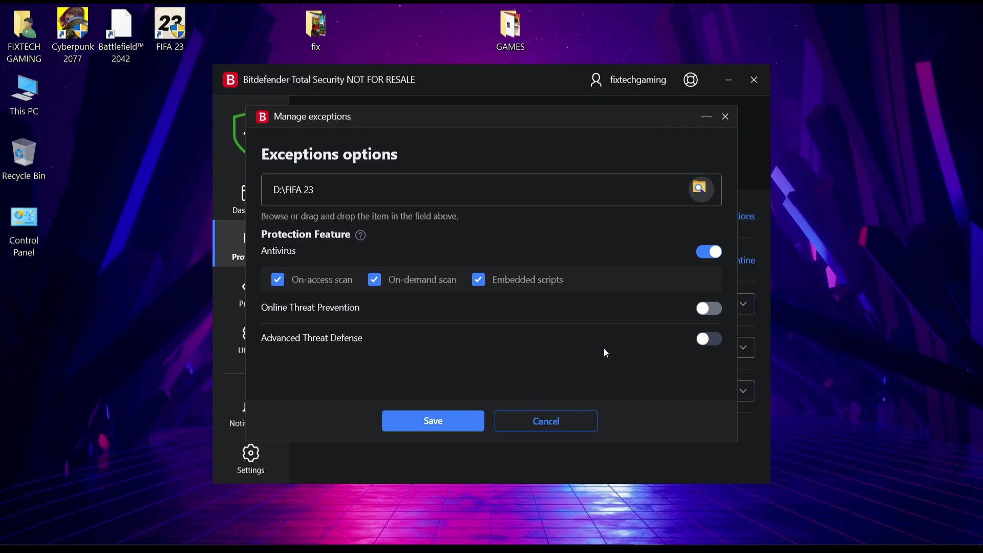
{"action": "left_click", "coordinate": [707, 310]}
{"action": "left_click", "coordinate": [439, 418]}
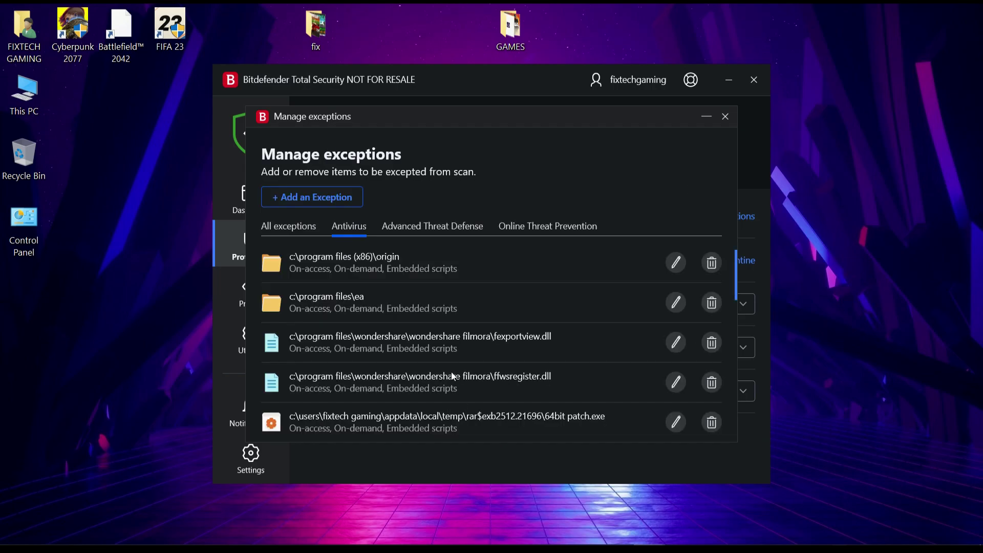
Add the folder C:\Program Files (x86)\Origin as an exception for Antivirus and Online Threat Prevention, and save it.
{"action": "left_click", "coordinate": [316, 200]}
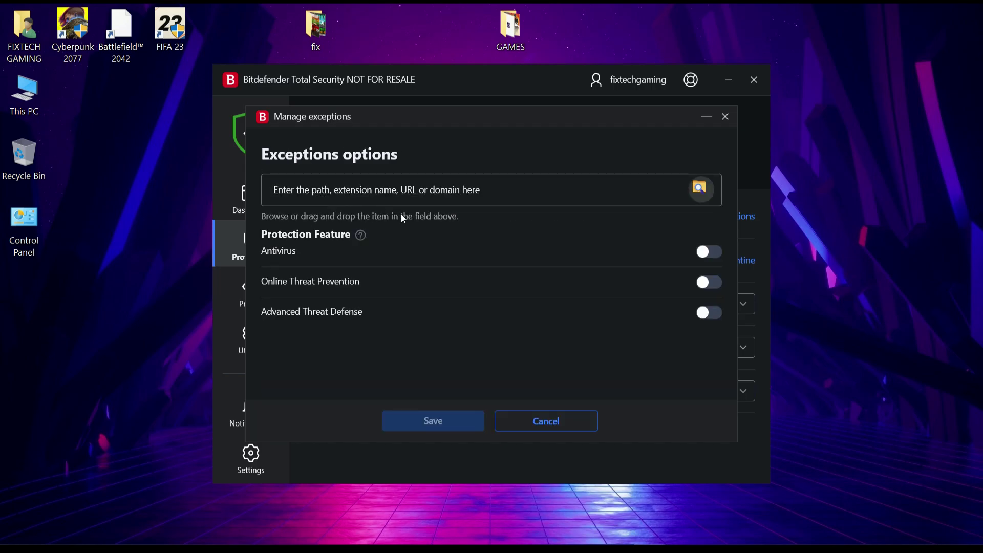
{"action": "left_click", "coordinate": [699, 189]}
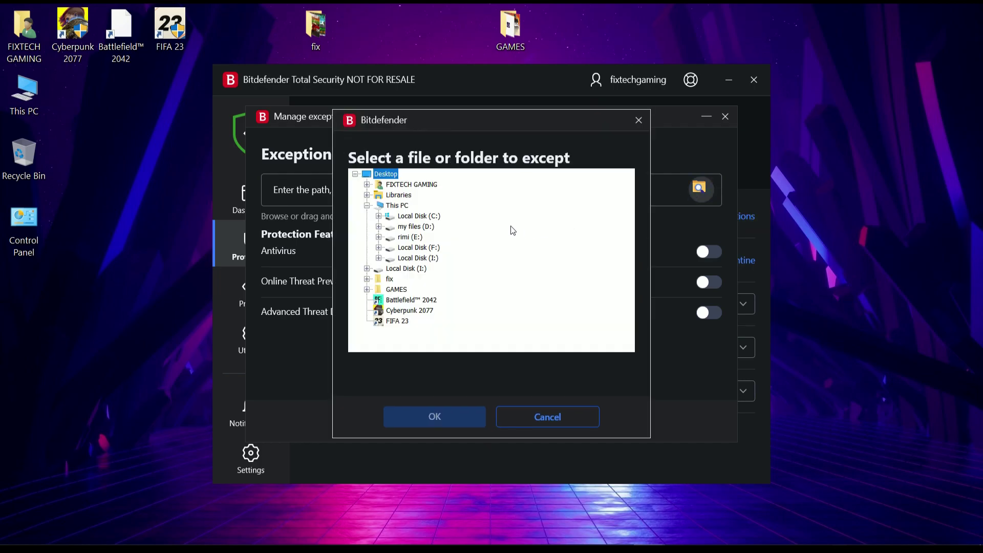
{"action": "left_click", "coordinate": [379, 216]}
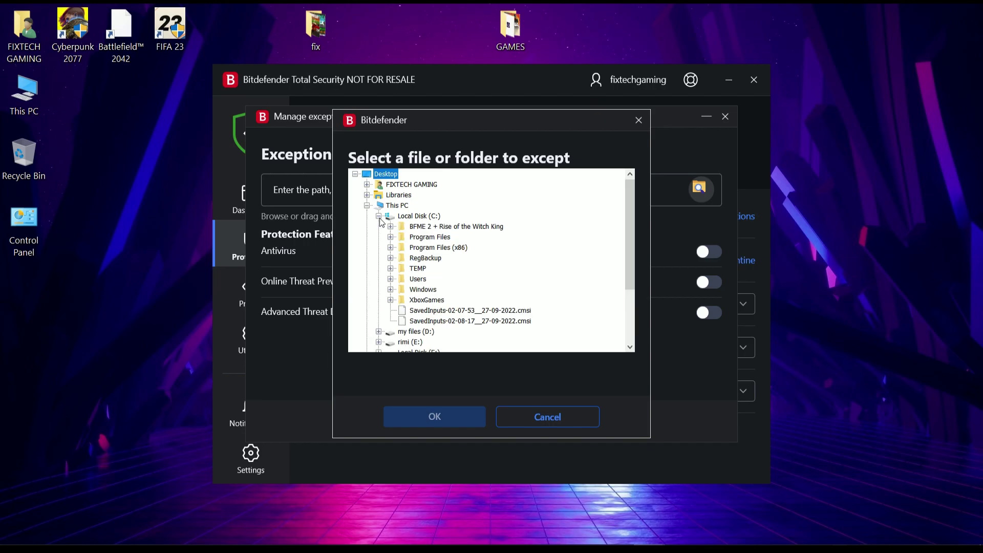
{"action": "left_click", "coordinate": [392, 247]}
{"action": "left_click", "coordinate": [423, 290]}
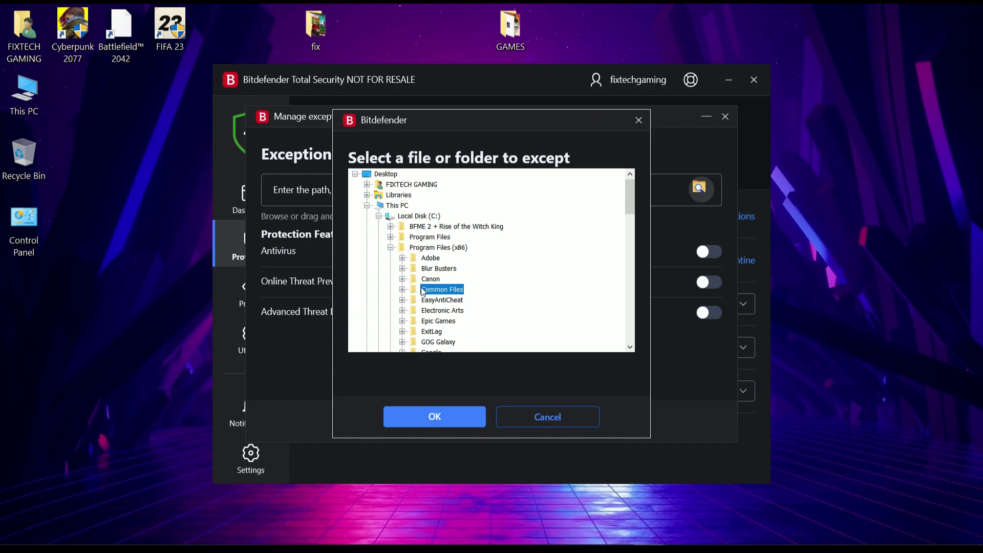
{"action": "key", "text": "o"}
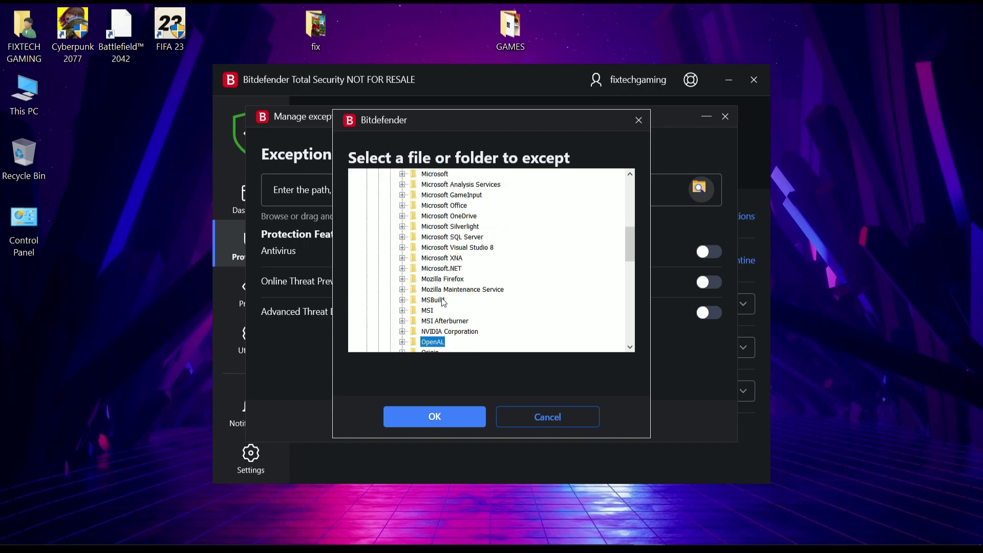
{"action": "key", "text": "Down"}
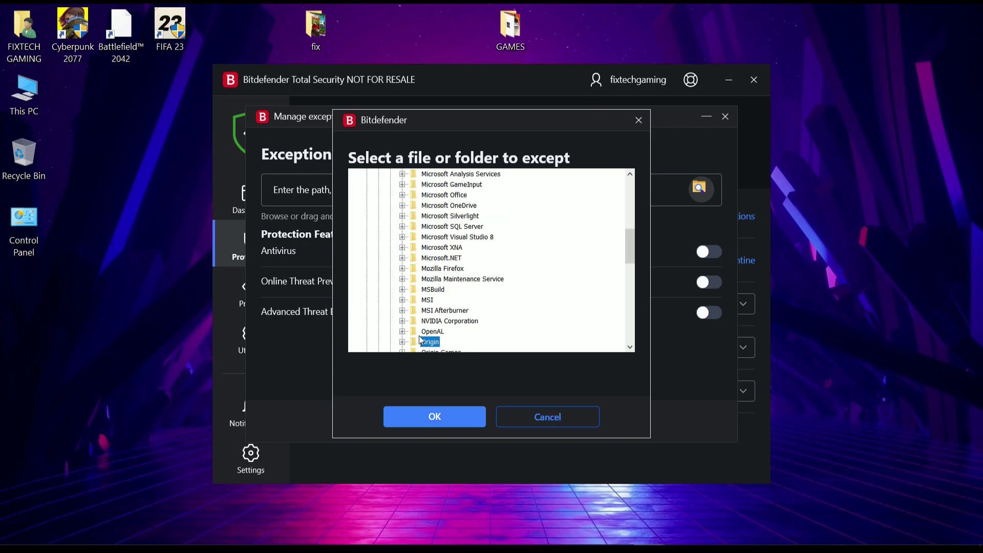
{"action": "scroll", "coordinate": [421, 339], "scroll_direction": "down", "scroll_amount": 1}
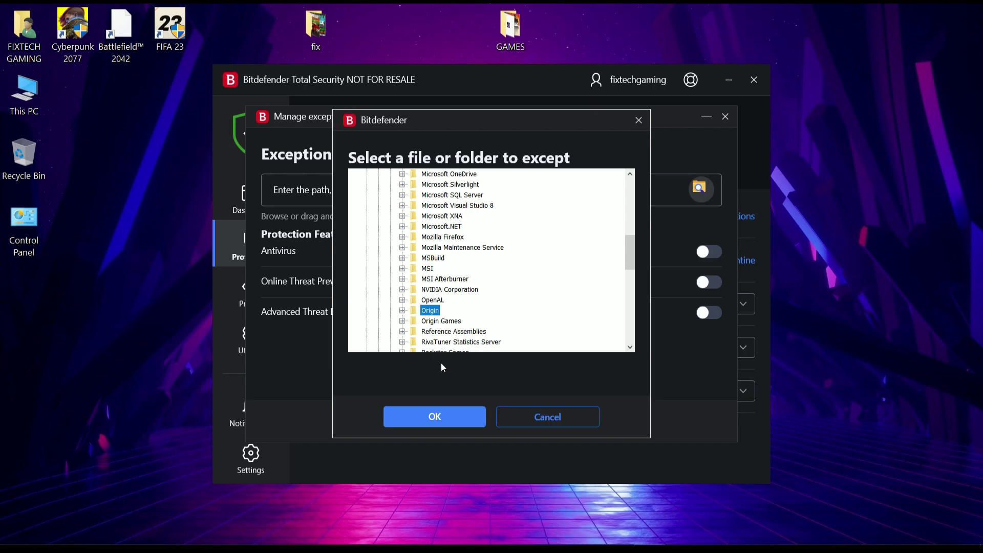
{"action": "left_click", "coordinate": [402, 311]}
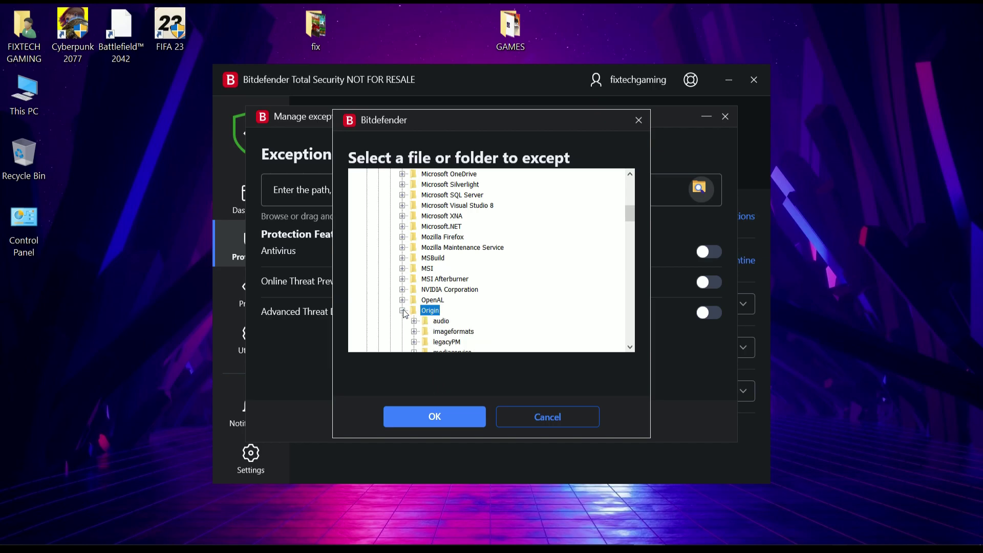
{"action": "scroll", "coordinate": [410, 317], "scroll_direction": "down", "scroll_amount": 4}
{"action": "left_click", "coordinate": [435, 417]}
{"action": "left_click", "coordinate": [706, 309]}
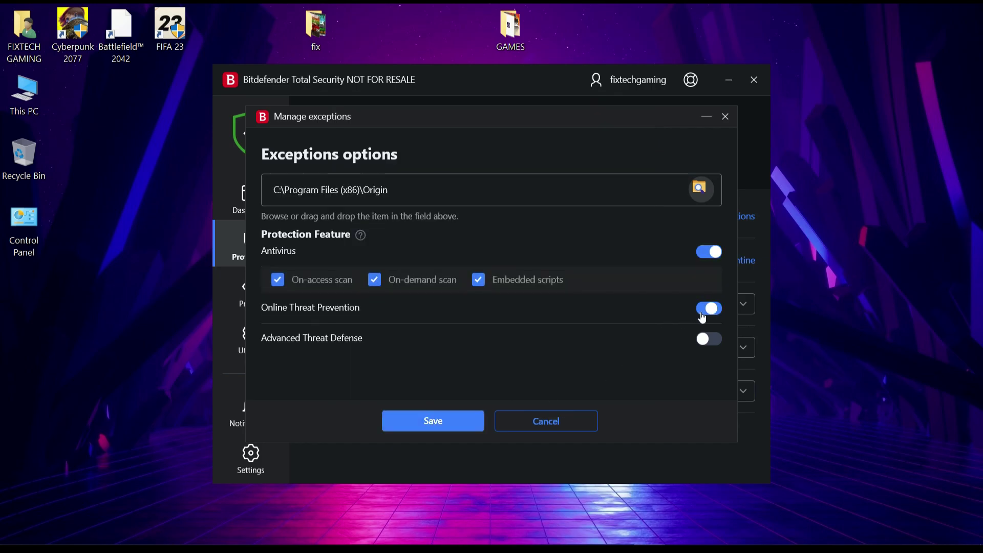
{"action": "left_click", "coordinate": [454, 425]}
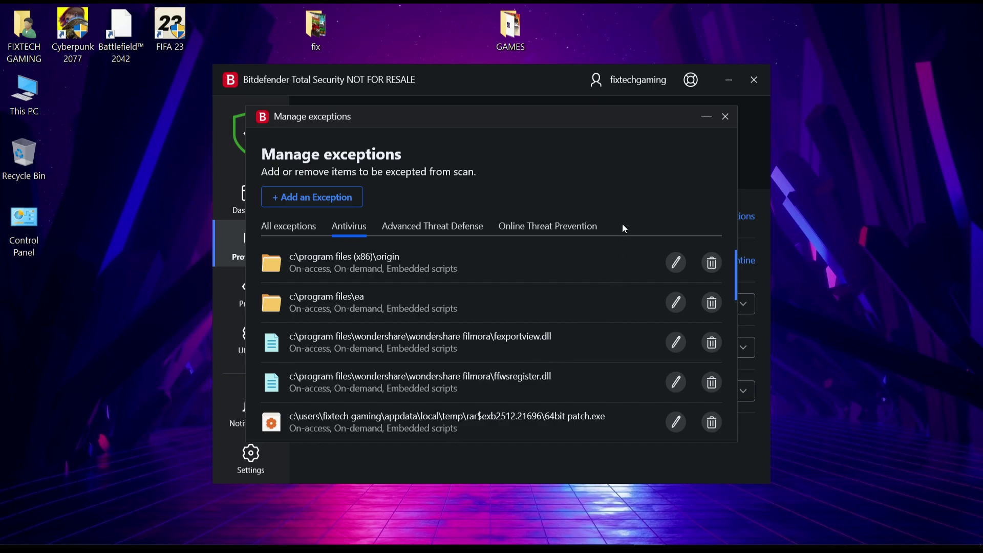
Check the antivirus exceptions list for the Origin, EA and FIFA 23 folders, then close it and return to the Protection overview.
{"action": "scroll", "coordinate": [431, 275], "scroll_direction": "down", "scroll_amount": 1}
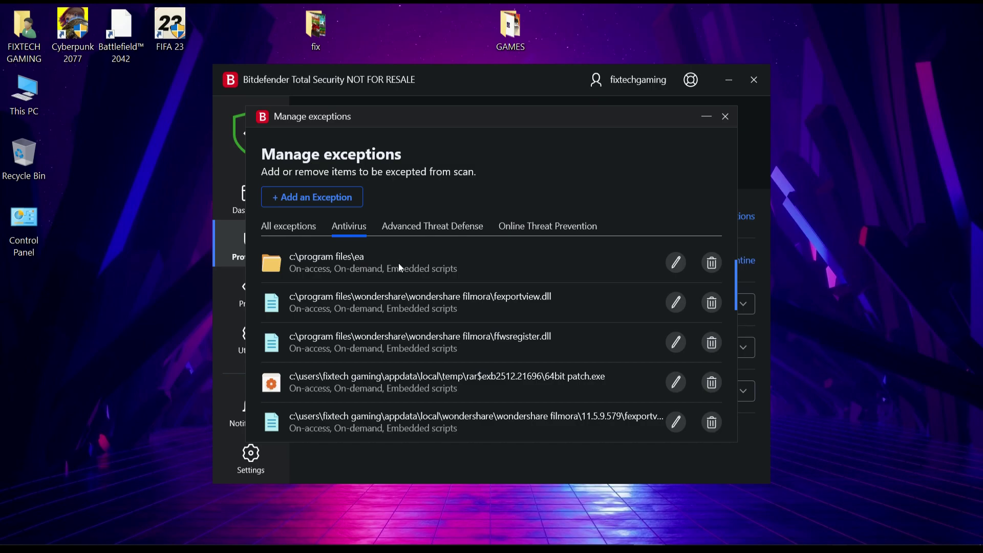
{"action": "scroll", "coordinate": [426, 277], "scroll_direction": "up", "scroll_amount": 1}
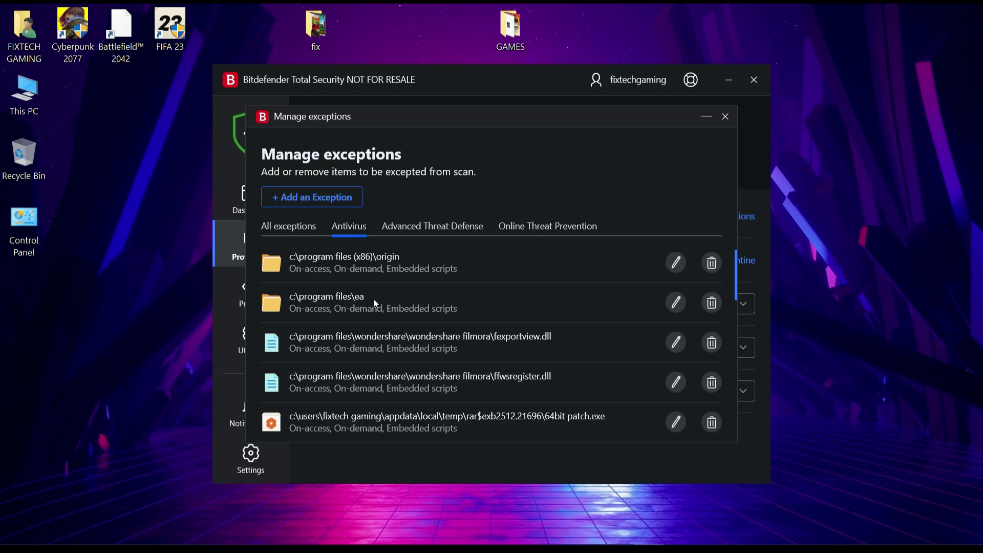
{"action": "scroll", "coordinate": [376, 303], "scroll_direction": "down", "scroll_amount": 3}
{"action": "scroll", "coordinate": [376, 303], "scroll_direction": "down", "scroll_amount": 3}
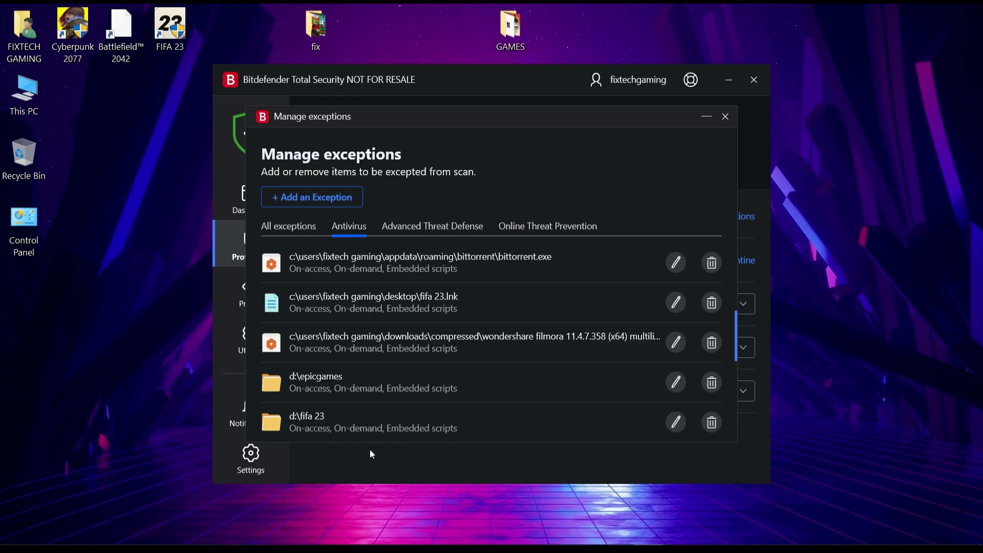
{"action": "scroll", "coordinate": [356, 426], "scroll_direction": "down", "scroll_amount": 2}
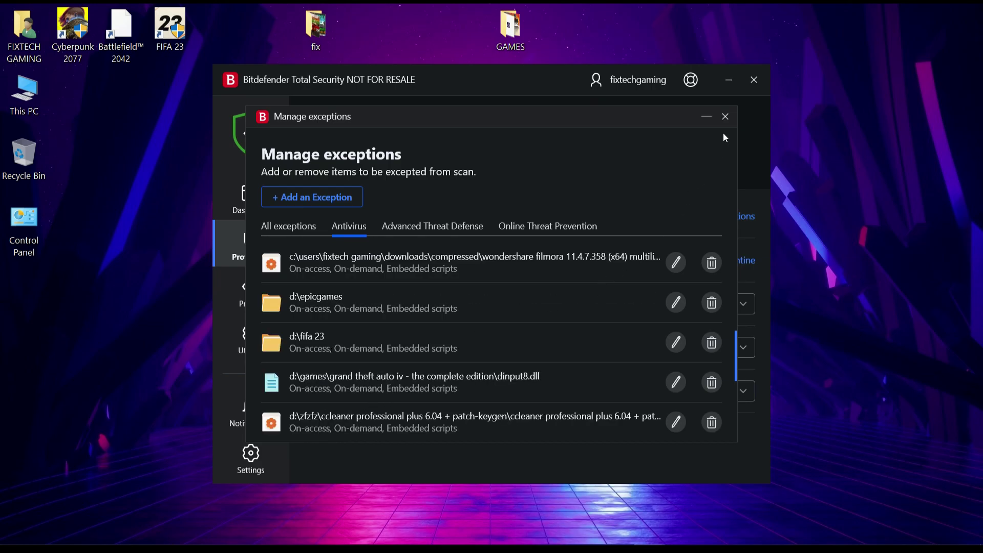
{"action": "left_click", "coordinate": [726, 116]}
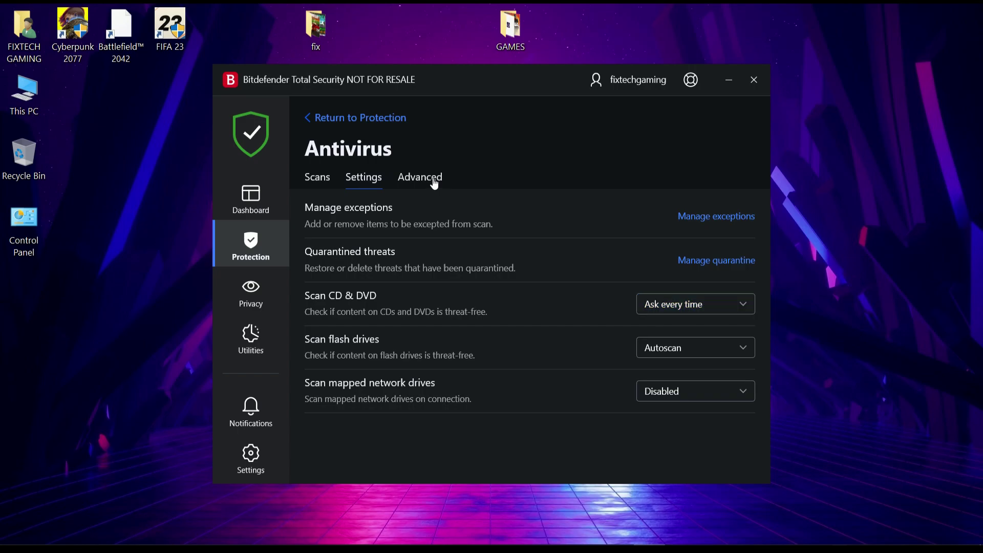
{"action": "left_click", "coordinate": [253, 242]}
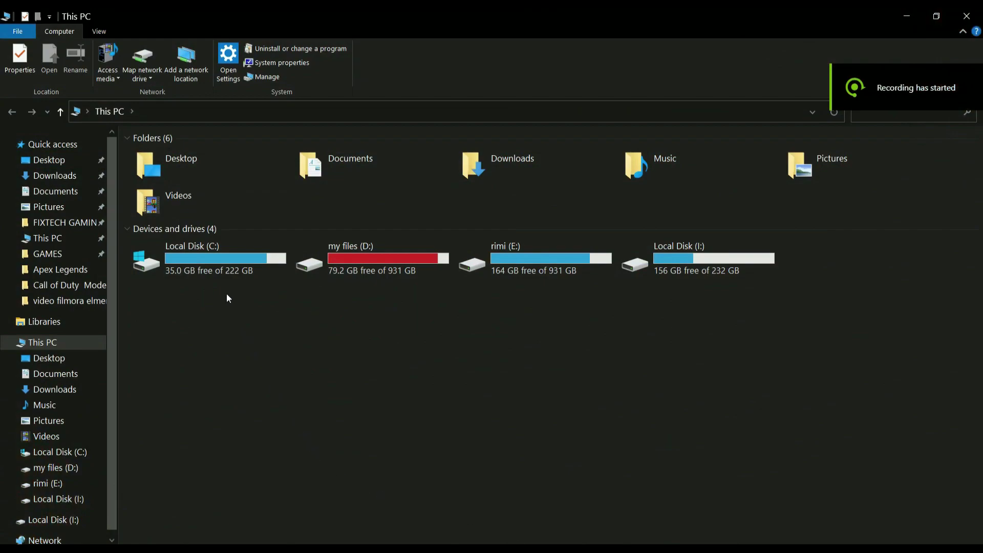
Browse in File Explorer to the folder C:\Program Files\EA\AC.
{"action": "mouse_move", "coordinate": [220, 268]}
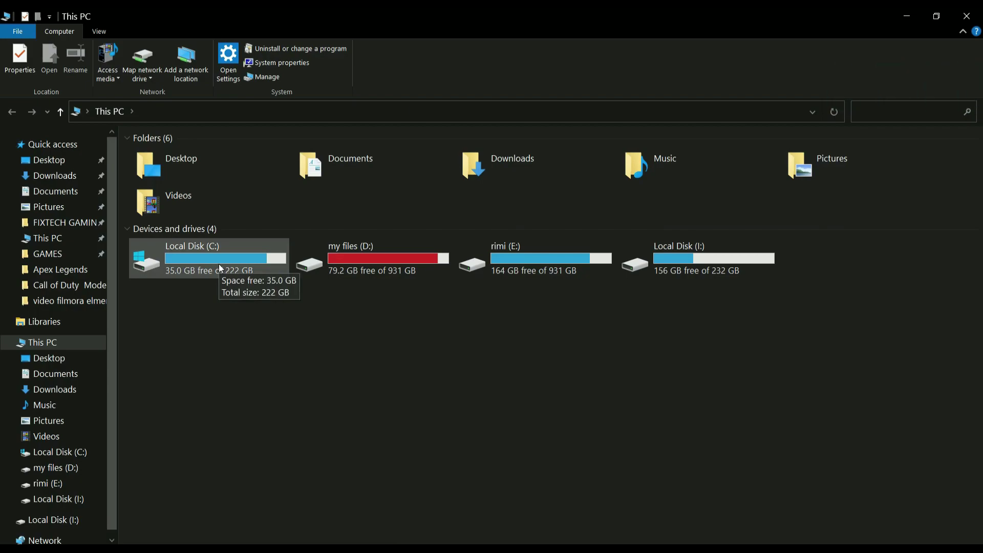
{"action": "left_click", "coordinate": [220, 267]}
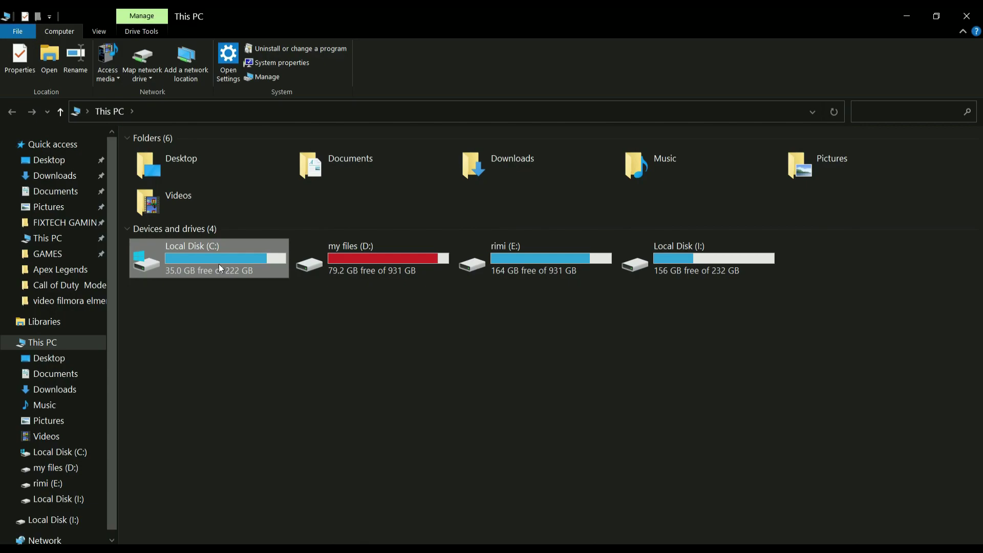
{"action": "double_click", "coordinate": [220, 267]}
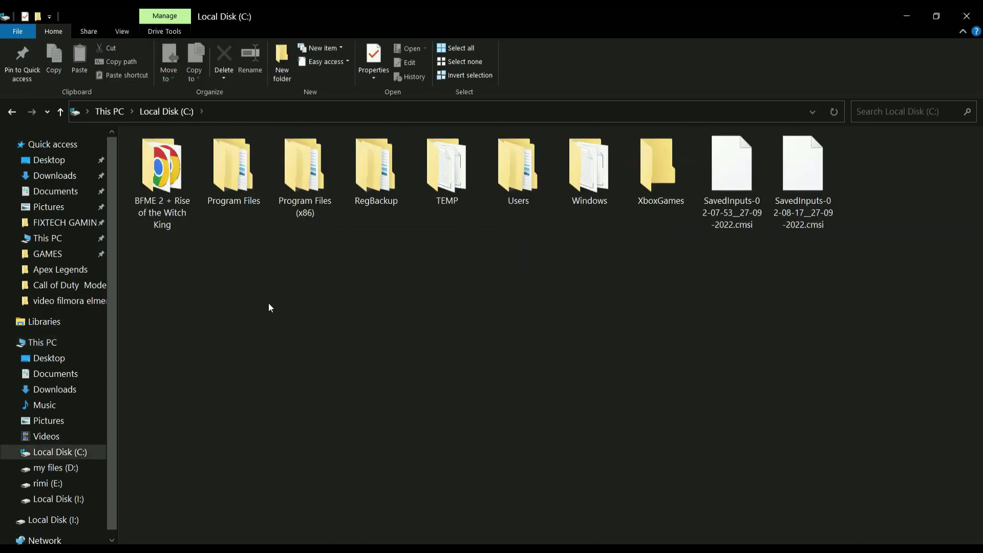
{"action": "left_click", "coordinate": [249, 202]}
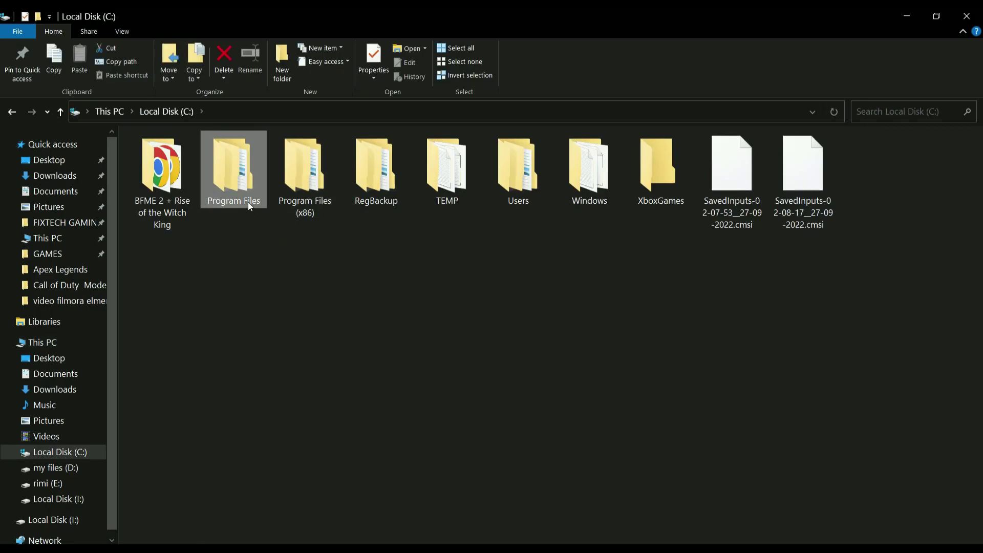
{"action": "double_click", "coordinate": [249, 202]}
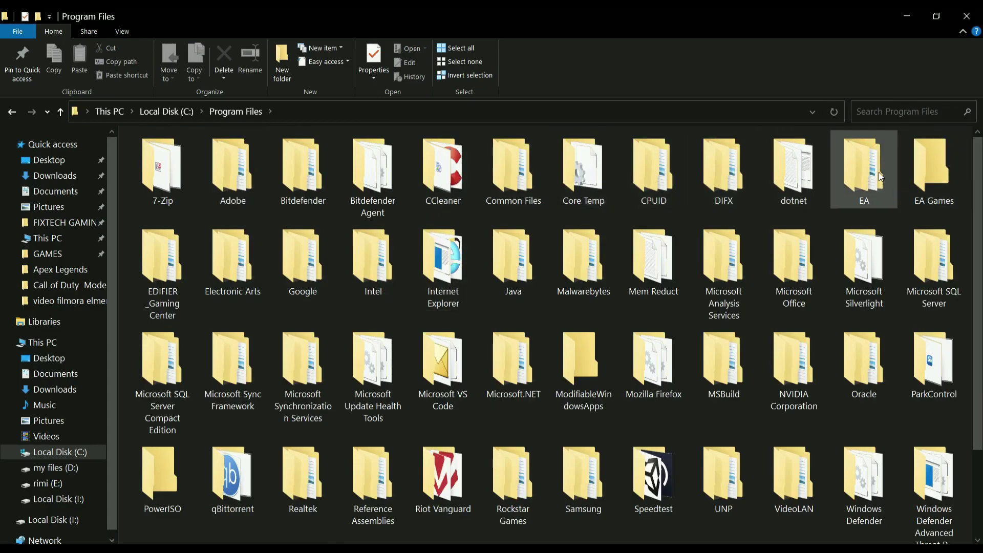
{"action": "mouse_move", "coordinate": [858, 167]}
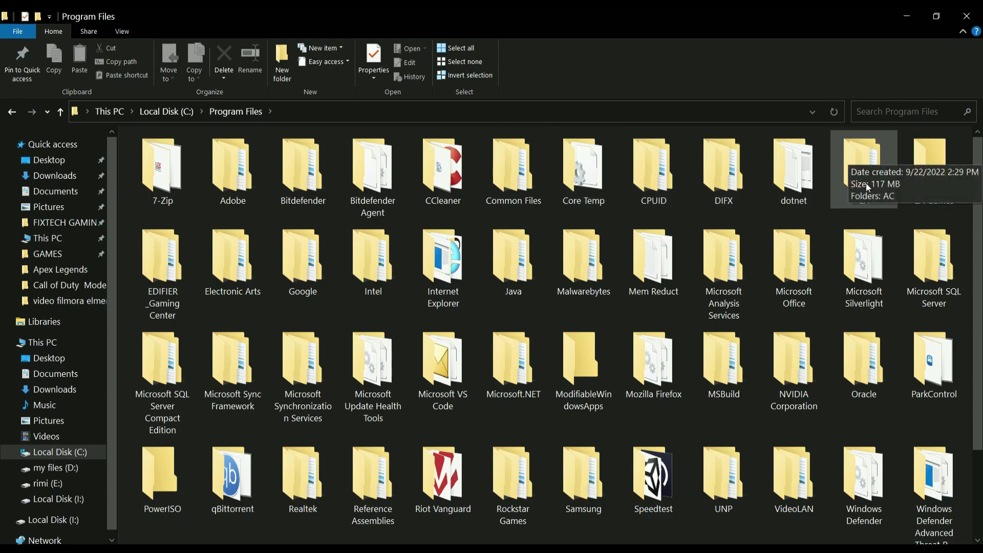
{"action": "double_click", "coordinate": [843, 148]}
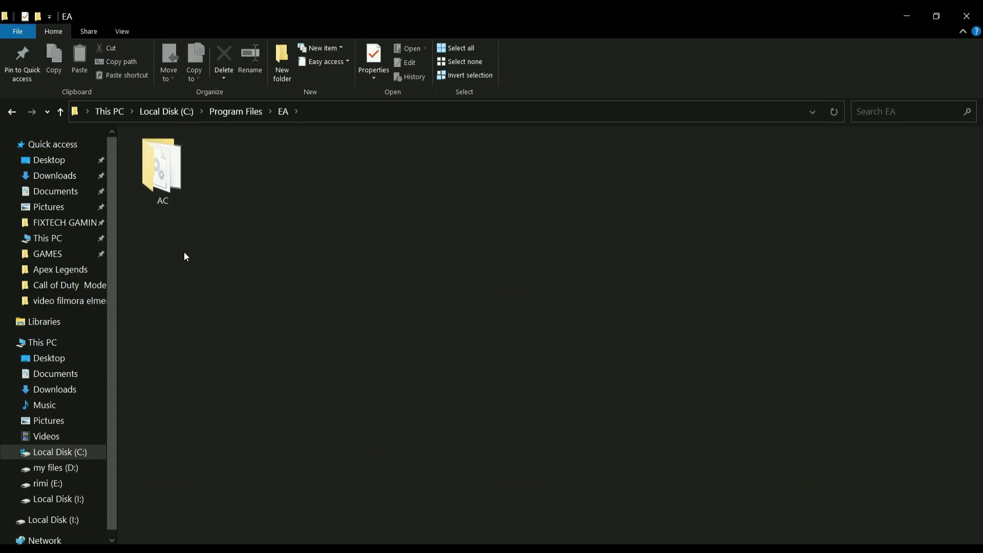
{"action": "left_click", "coordinate": [161, 164]}
{"action": "key", "text": "Delete"}
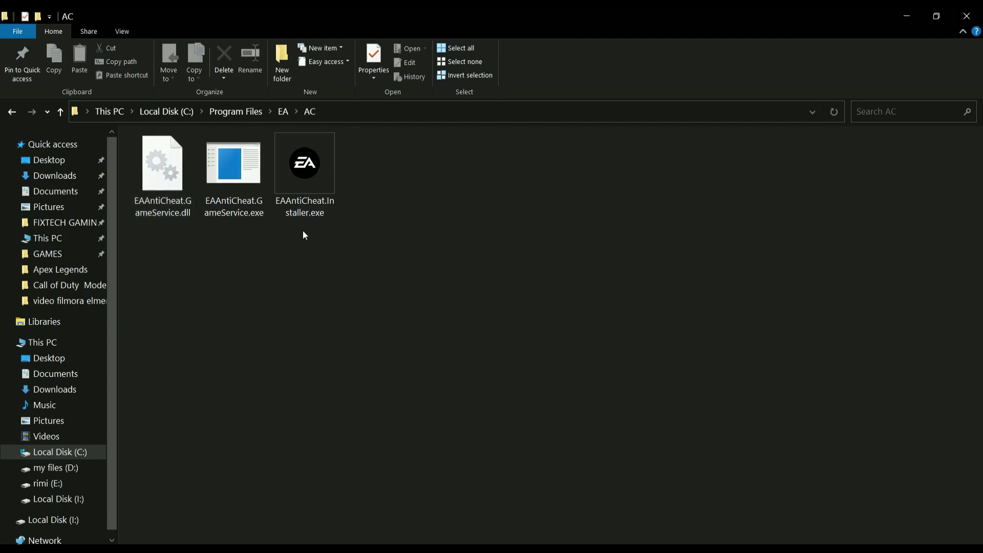
Run EAAntiCheat.Installer.exe from the AC folder to open the EA AntiCheat Setup.
{"action": "left_click", "coordinate": [307, 186]}
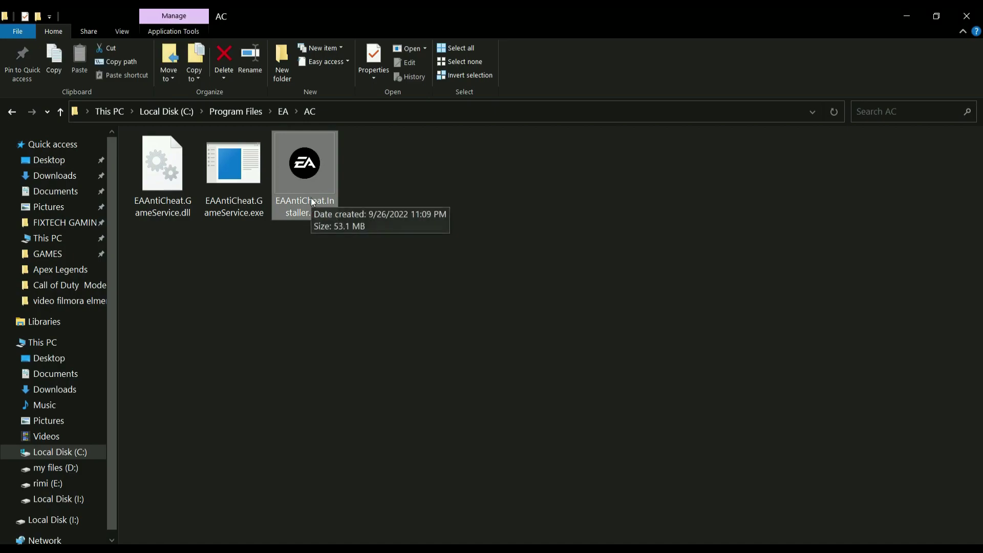
{"action": "left_click", "coordinate": [324, 256]}
{"action": "left_click", "coordinate": [316, 202]}
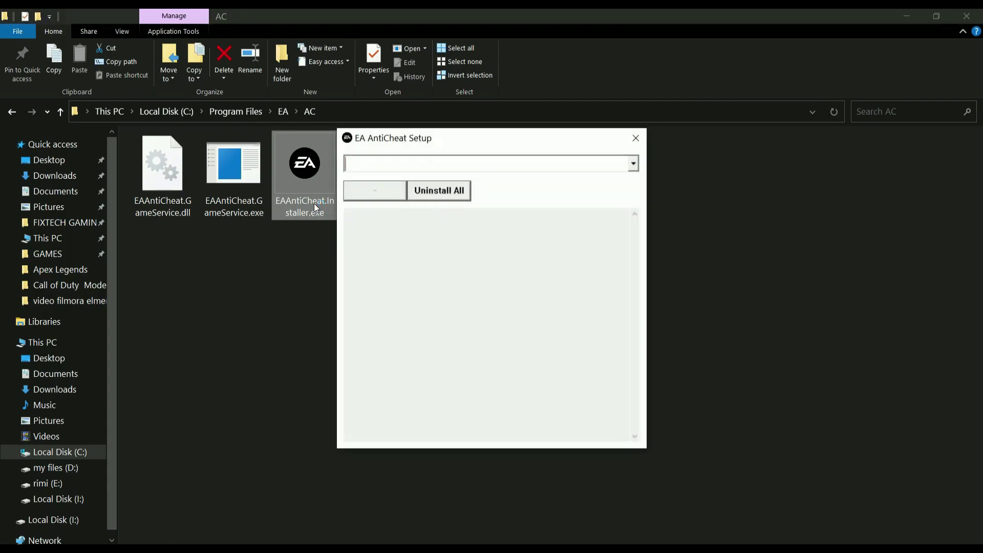
{"action": "left_click", "coordinate": [633, 164]}
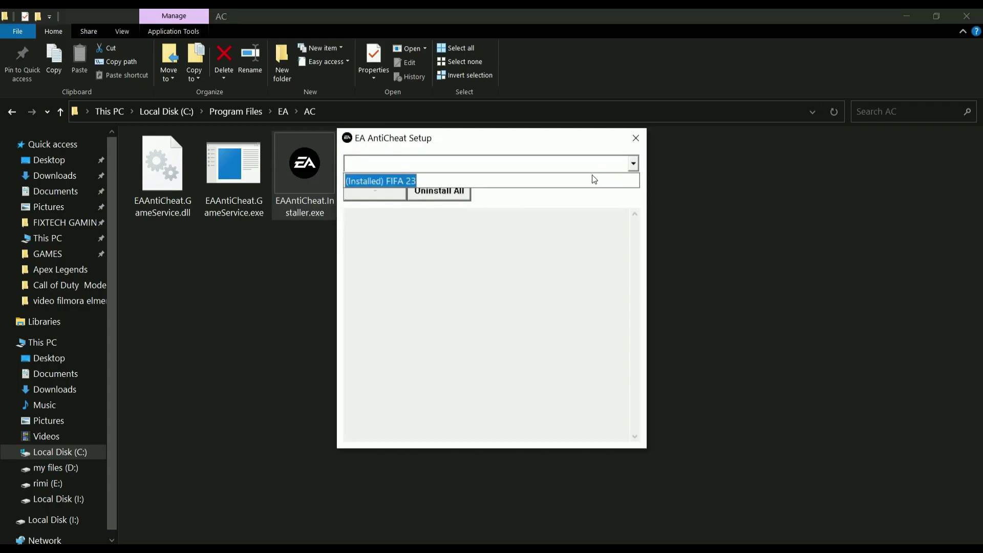
{"action": "left_click", "coordinate": [700, 160]}
{"action": "left_click", "coordinate": [701, 163]}
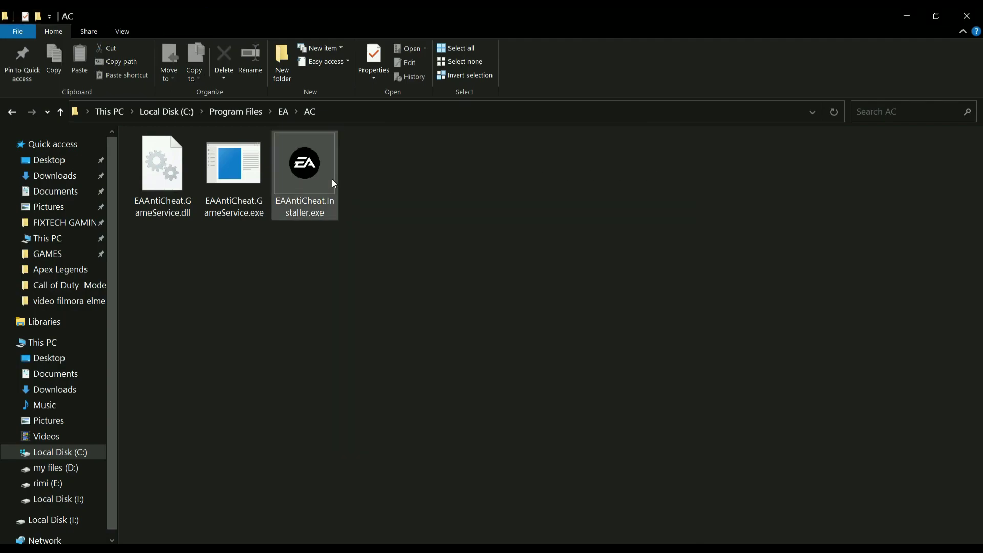
{"action": "key", "text": "alt+Tab"}
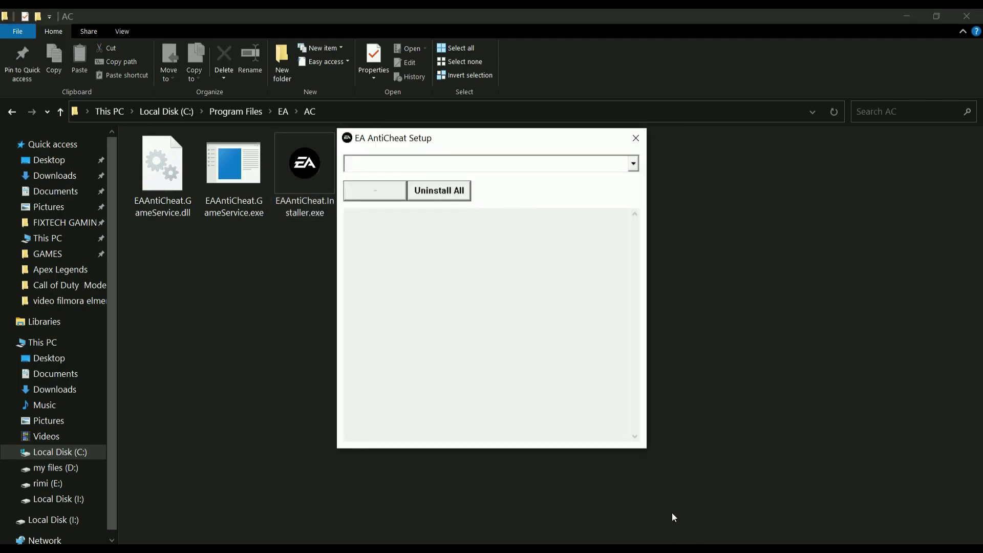
Uninstall EA AntiCheat for FIFA 23, install it again for the same game and close the setup.
{"action": "left_click", "coordinate": [634, 165]}
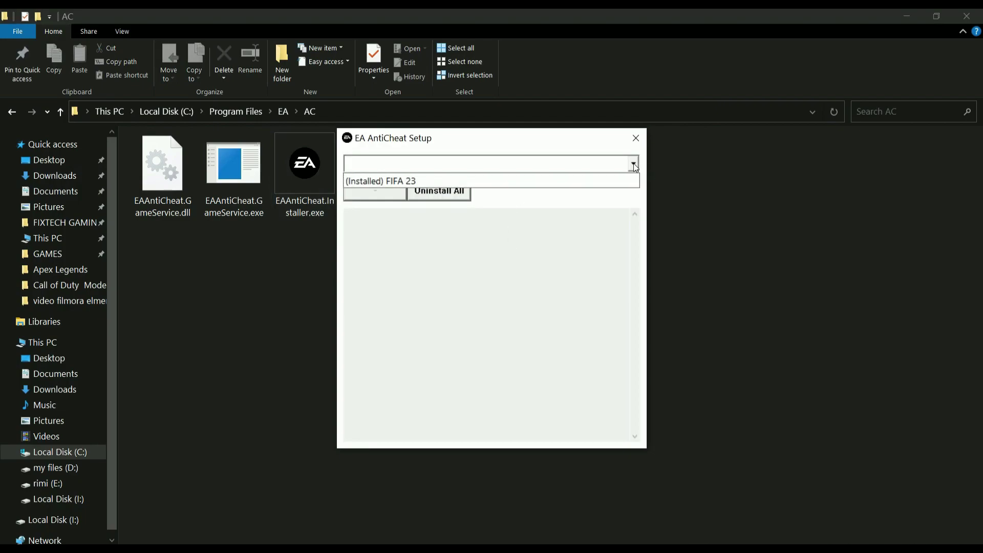
{"action": "left_click", "coordinate": [589, 176]}
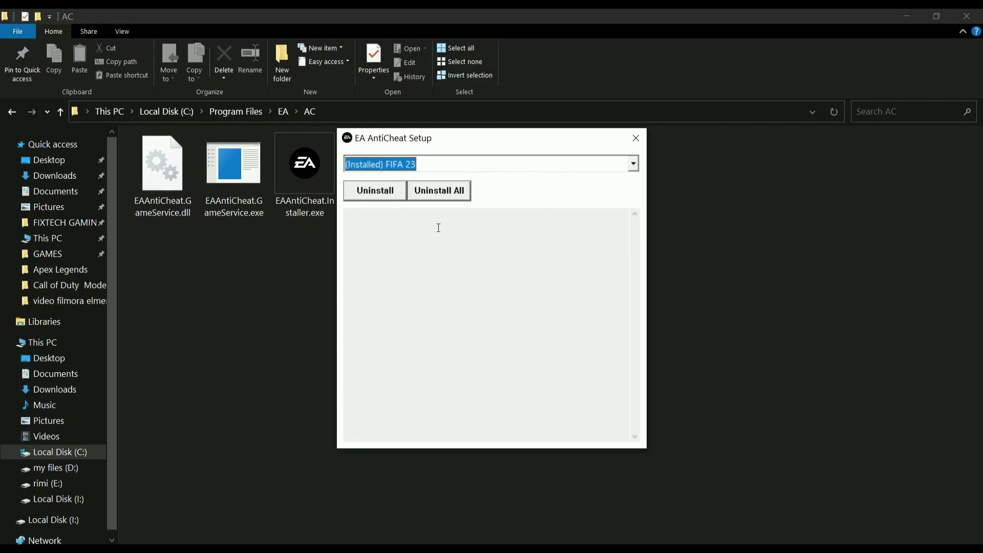
{"action": "left_click", "coordinate": [384, 192]}
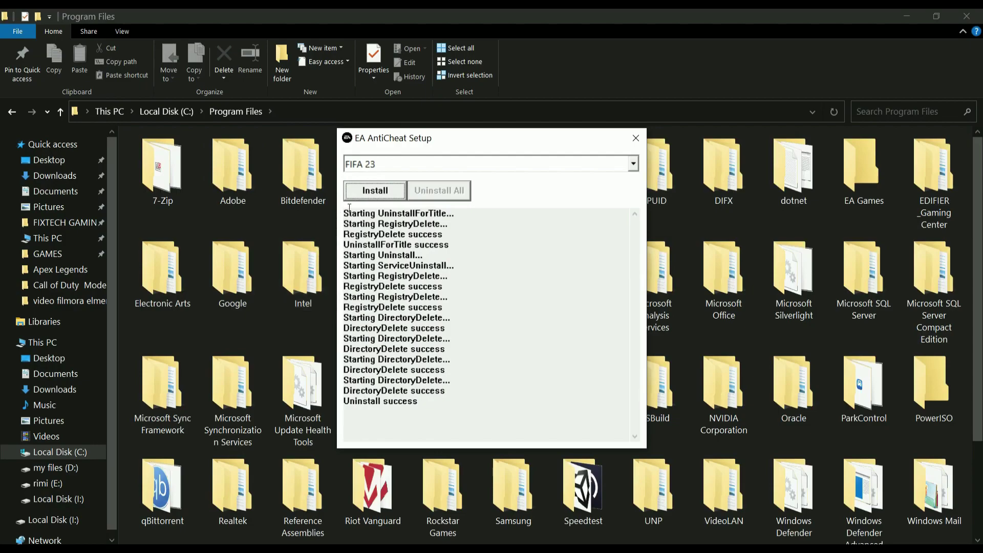
{"action": "left_click", "coordinate": [375, 191]}
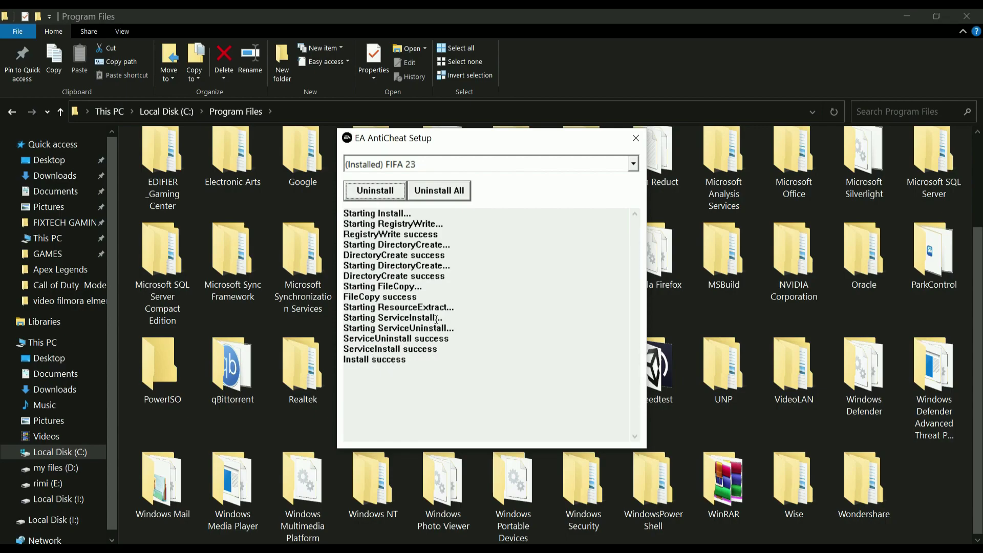
{"action": "left_click", "coordinate": [635, 139]}
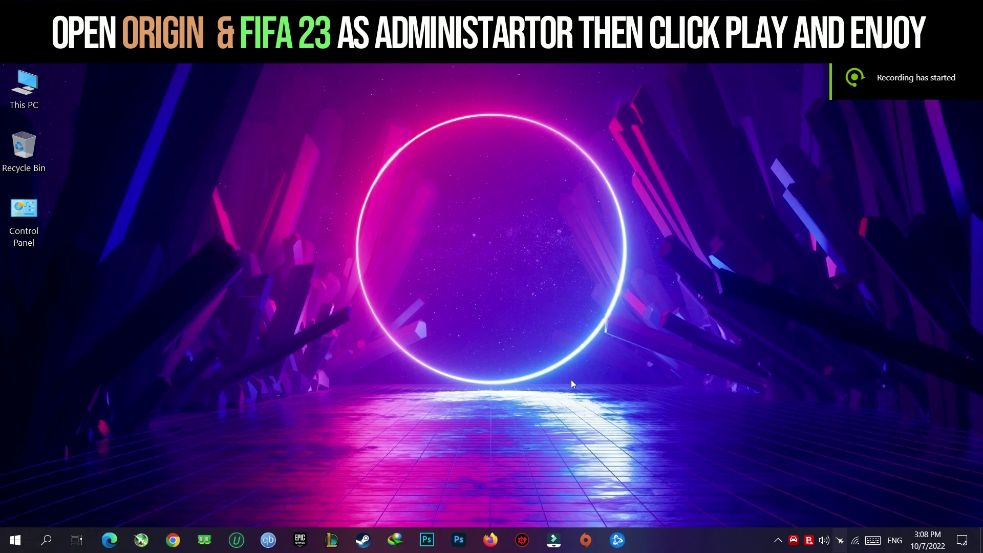
Launch Origin as administrator, accepting the permission and compatibility mode prompts, and open the FIFA 23 page in the game library.
{"action": "right_click", "coordinate": [587, 539]}
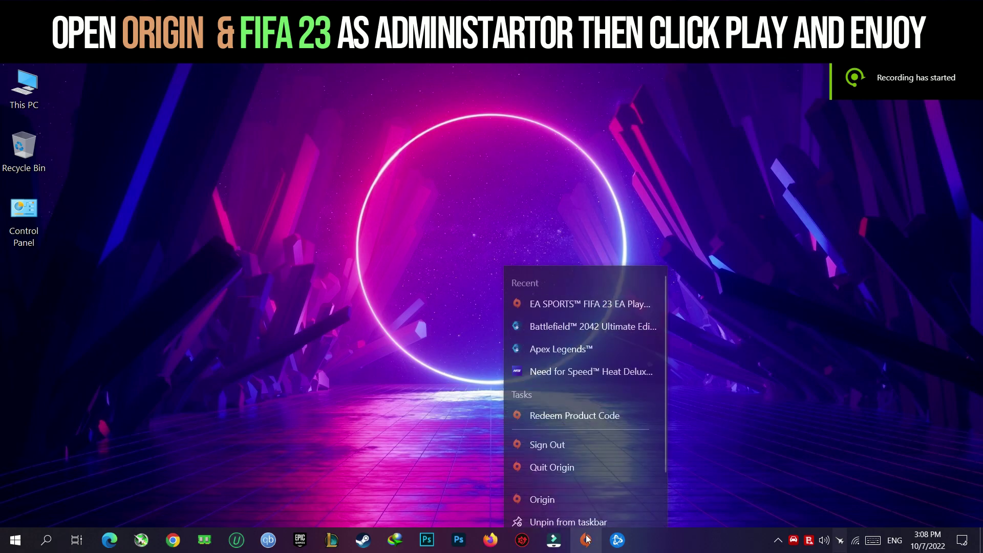
{"action": "right_click", "coordinate": [553, 495]}
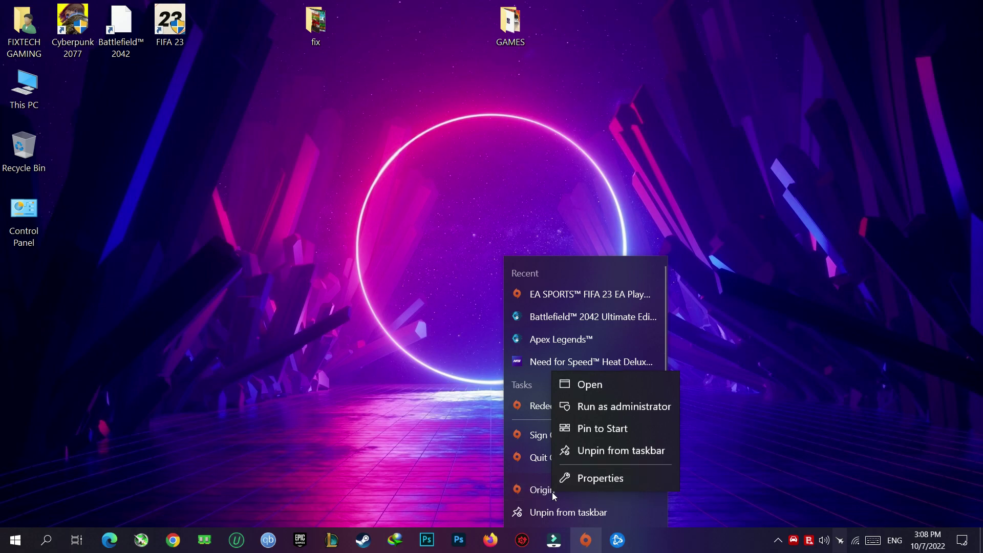
{"action": "left_click", "coordinate": [572, 409]}
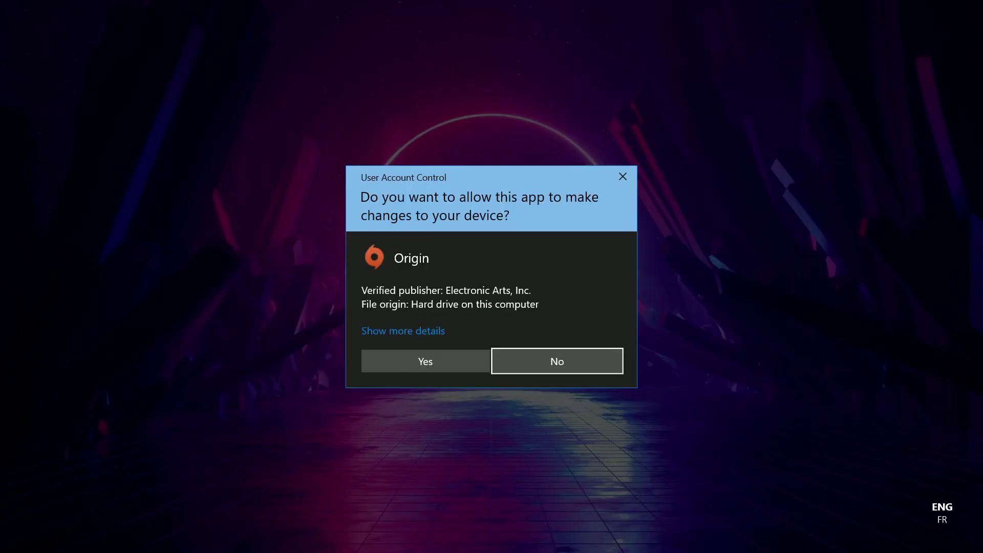
{"action": "left_click", "coordinate": [481, 364]}
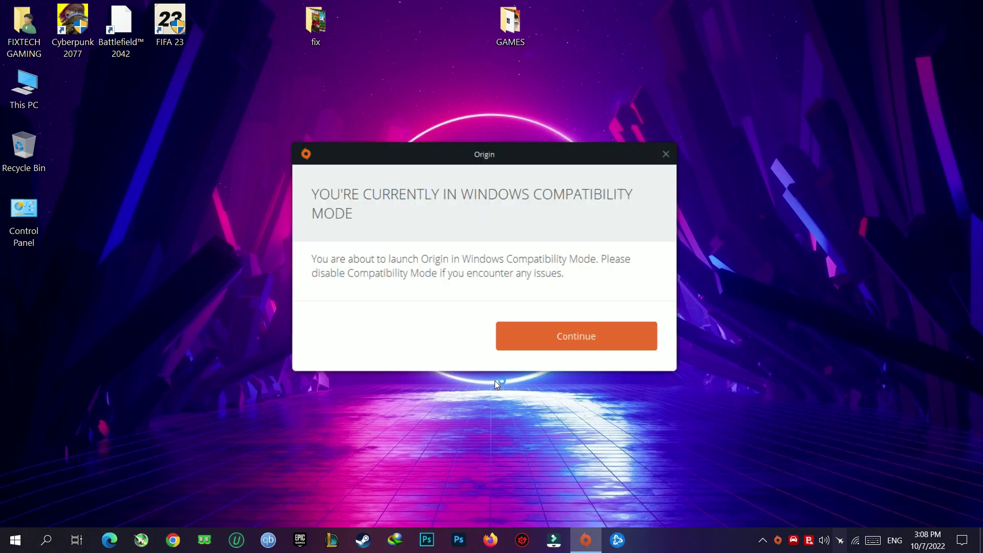
{"action": "left_click", "coordinate": [517, 343]}
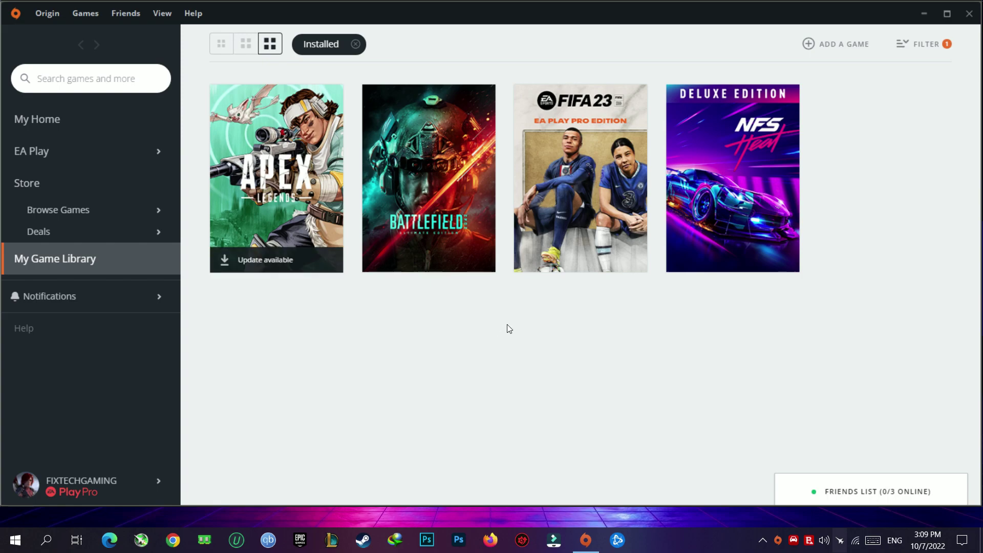
{"action": "left_click", "coordinate": [565, 218]}
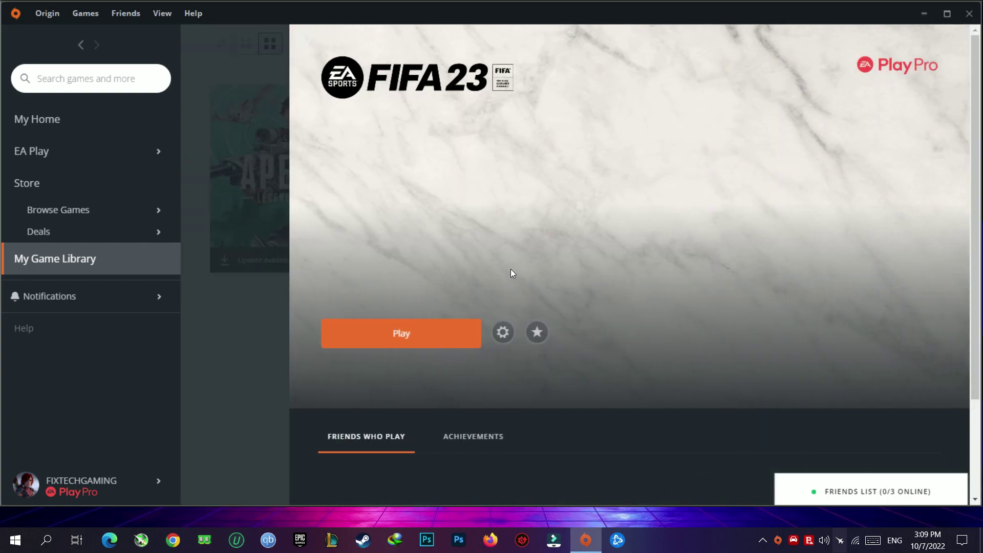